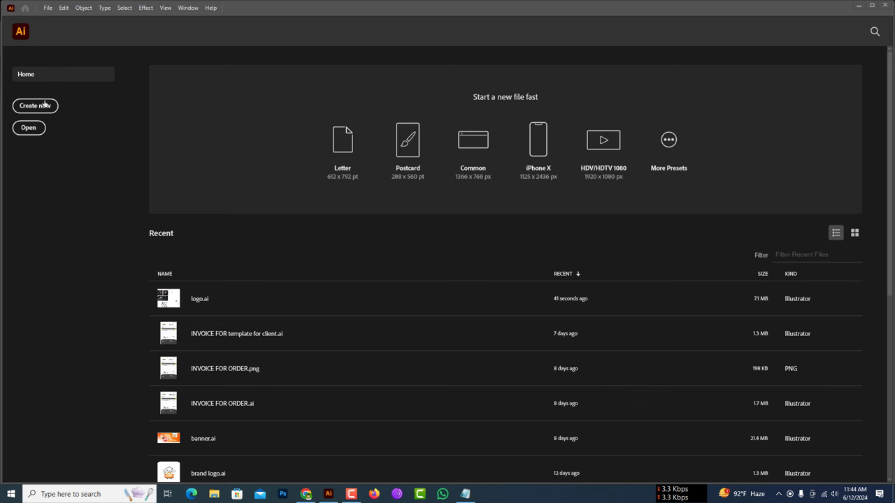
Step: Create a new 1080 × 1080 px CMYK document named 'Packaging Deisgn'
left_click(35, 105)
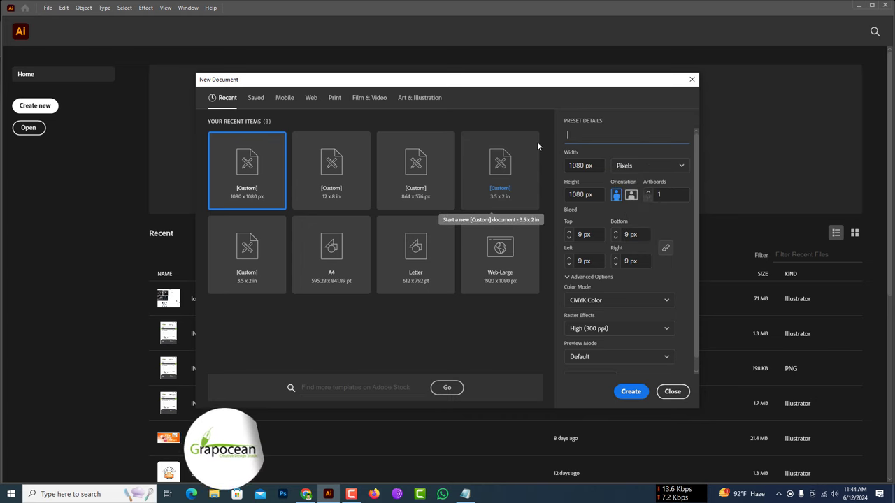
type("Packaging De")
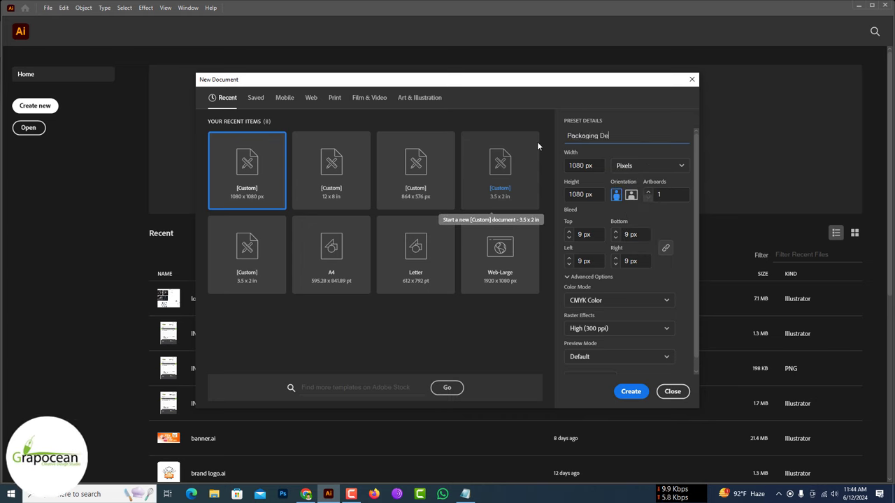
type("isgn")
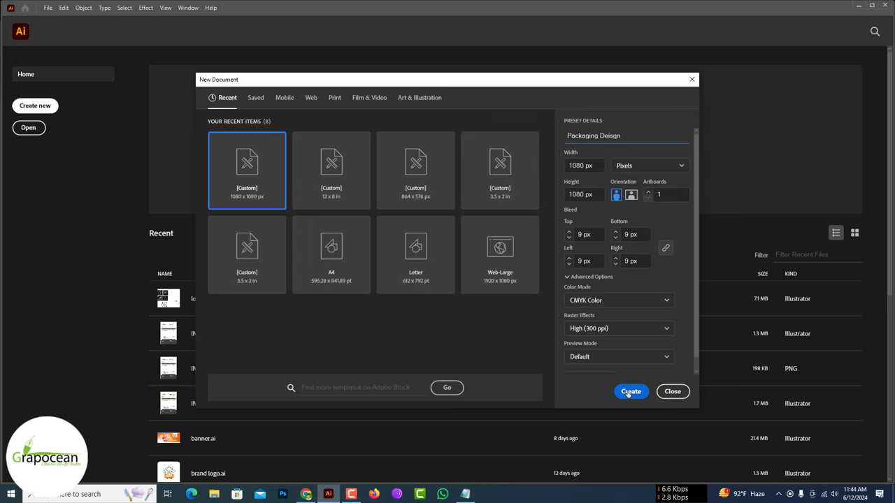
left_click(628, 392)
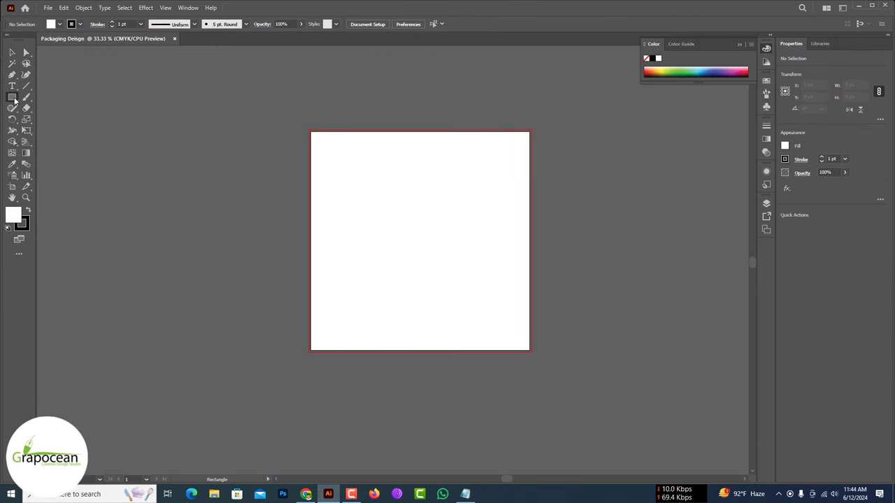
Step: Draw a 2500 × 800 px white rectangle and raise its top edge to make it taller
key("ctrl+minus")
left_click(268, 202)
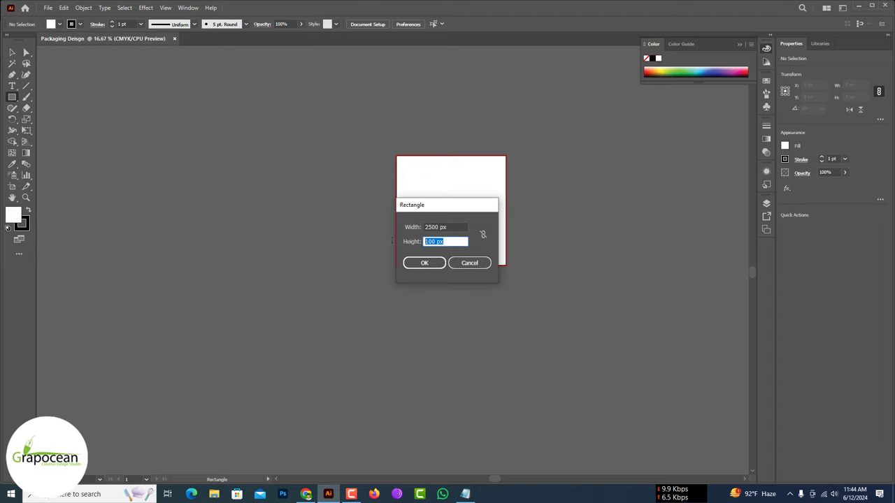
key("Return")
key("v")
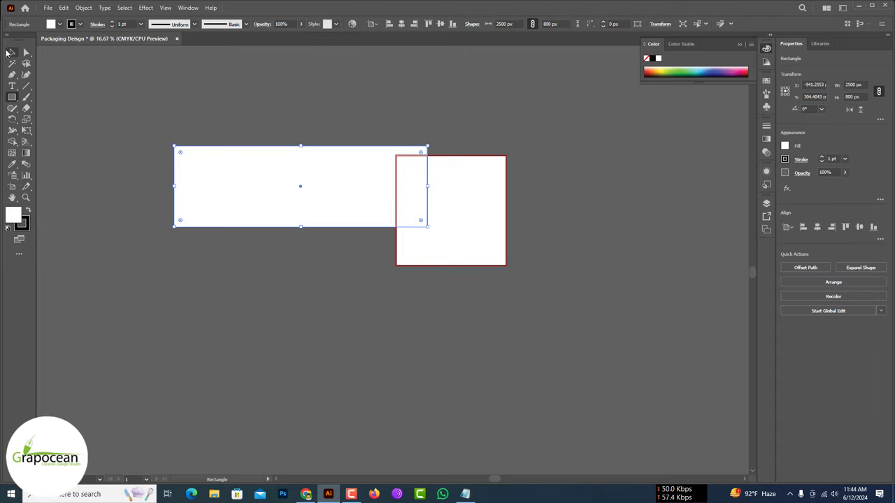
key("ctrl+minus")
key("ctrl+plus")
key("ctrl+plus")
key("ctrl+plus")
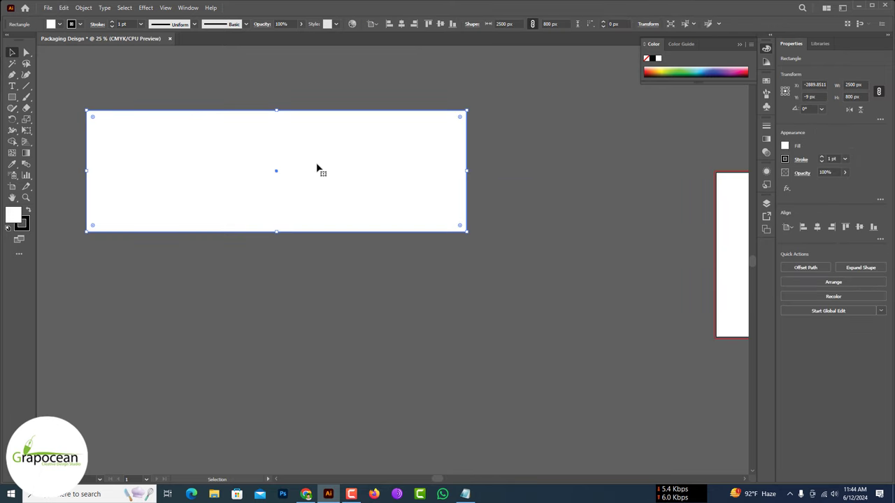
left_click_drag(277, 100, 277, 90)
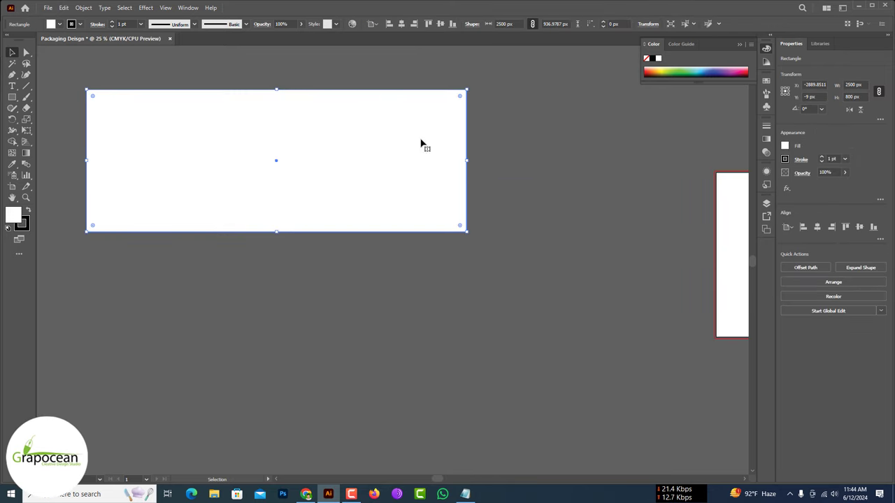
key("ctrl+shift+a")
Step: Copy the rectangle upward at half height and sit it directly on the tall panel
key("ctrl+minus")
key("ctrl+minus")
left_click(430, 207)
left_click(490, 196)
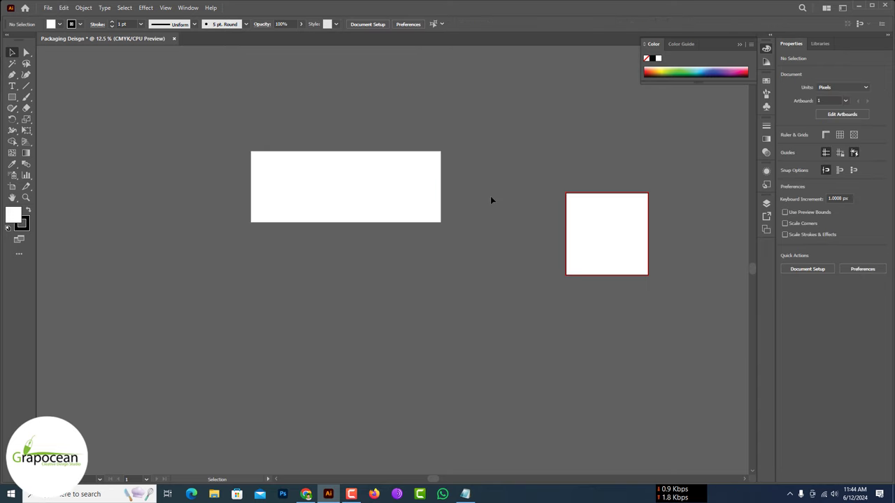
left_click(368, 180)
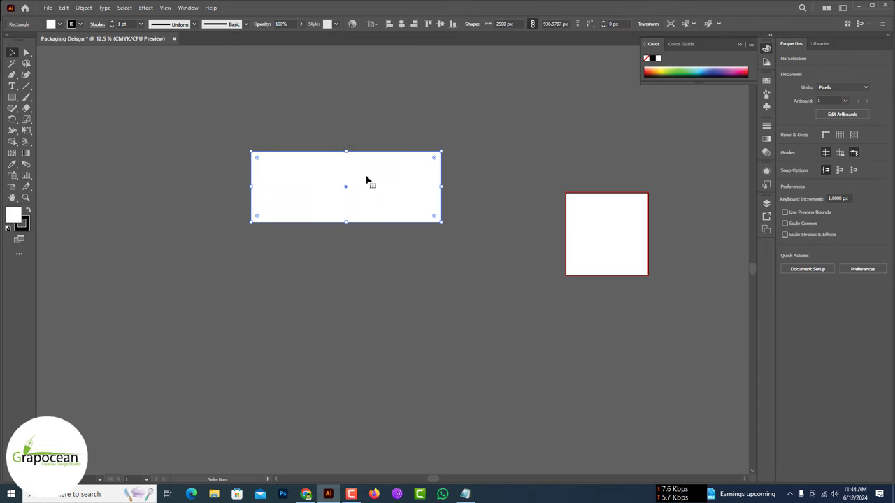
left_click(499, 186)
scroll(336, 242, "down", 2)
scroll(341, 248, "up", 2)
scroll(264, 233, "up", 1)
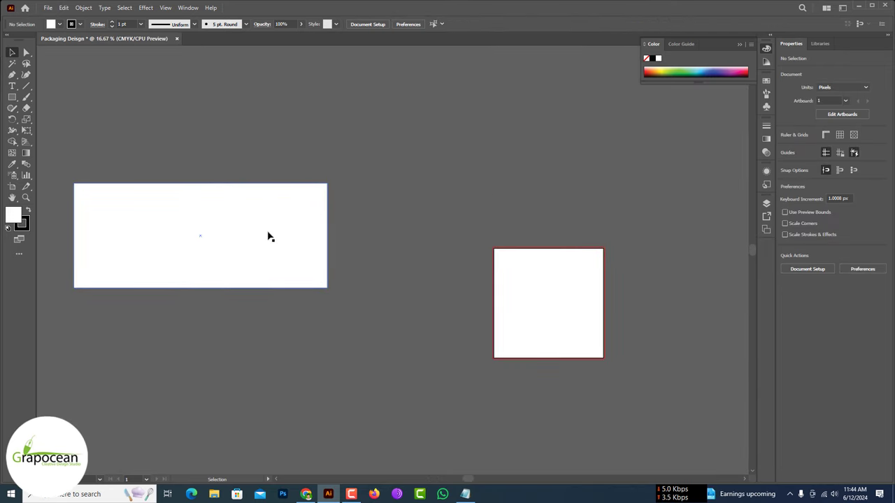
left_click_drag(267, 258, 263, 152)
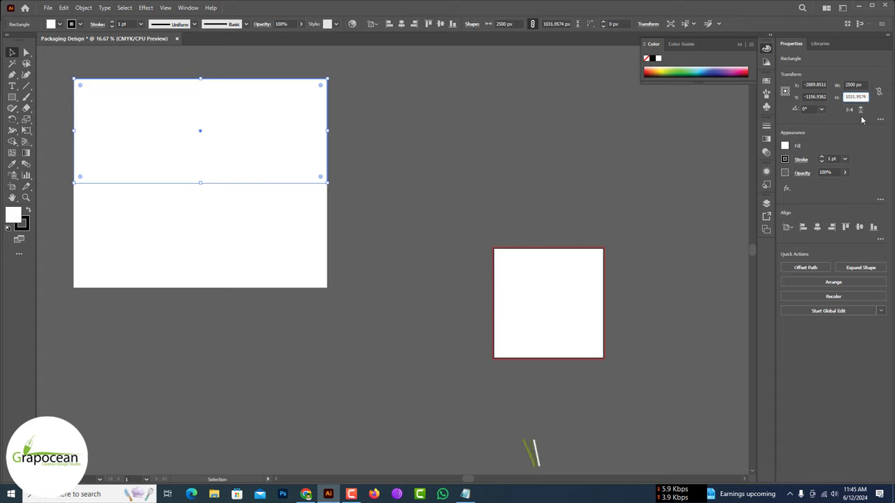
type("/2")
key("Return")
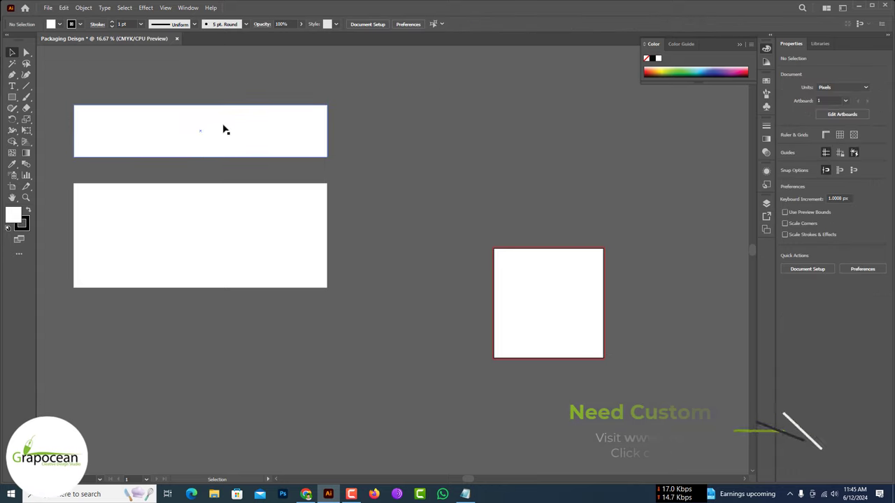
left_click_drag(221, 128, 224, 155)
left_click(421, 207)
Step: Copy more panels below to extend the stack downward to four panels
scroll(287, 245, "down", 1)
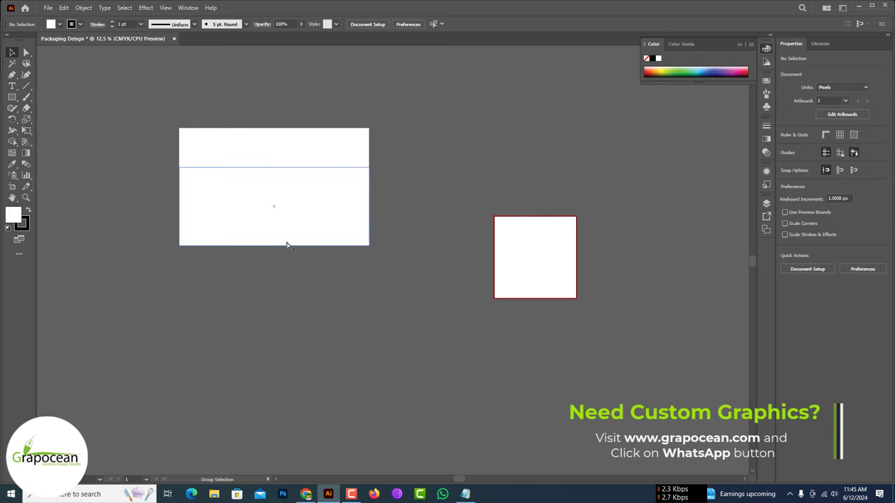
left_click_drag(382, 306, 382, 306)
mouse_move(323, 208)
left_mouse_down()
mouse_move(310, 298)
mouse_move(318, 323)
left_mouse_up()
scroll(445, 325, "up", 1)
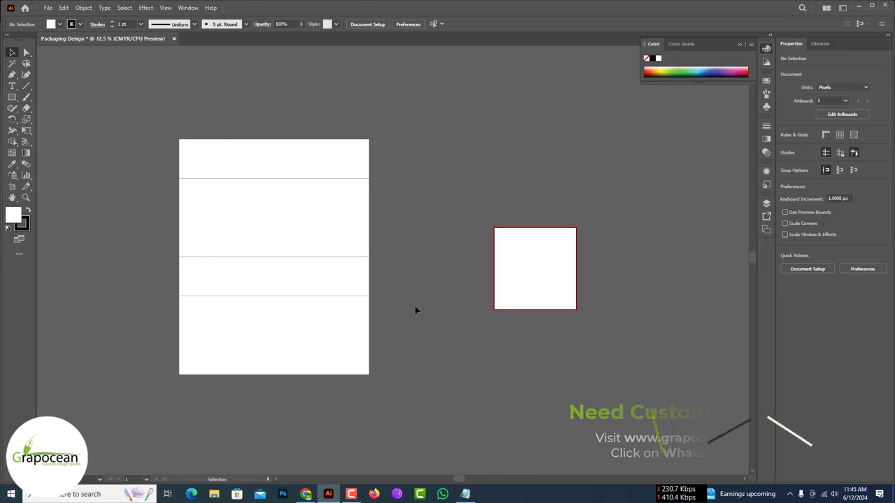
scroll(415, 307, "down", 3)
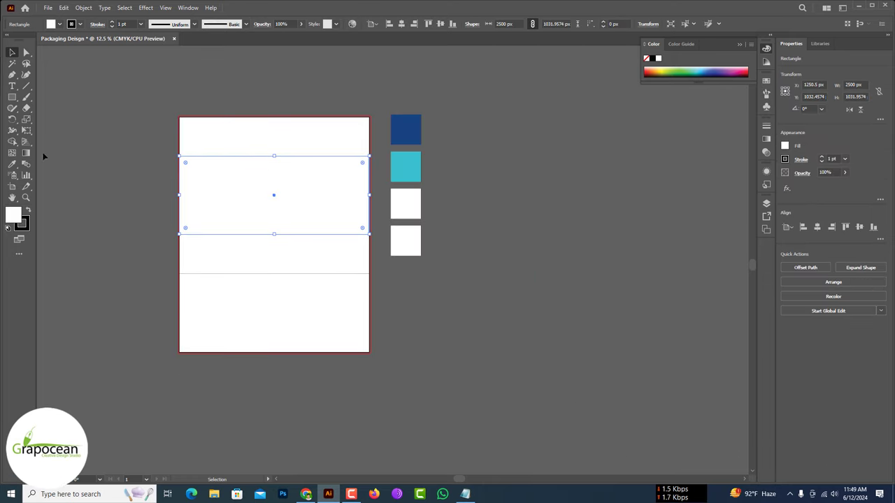
Step: Give the tall panel a freeform gradient with dark blue and cyan points sampled from the squares
left_click(26, 152)
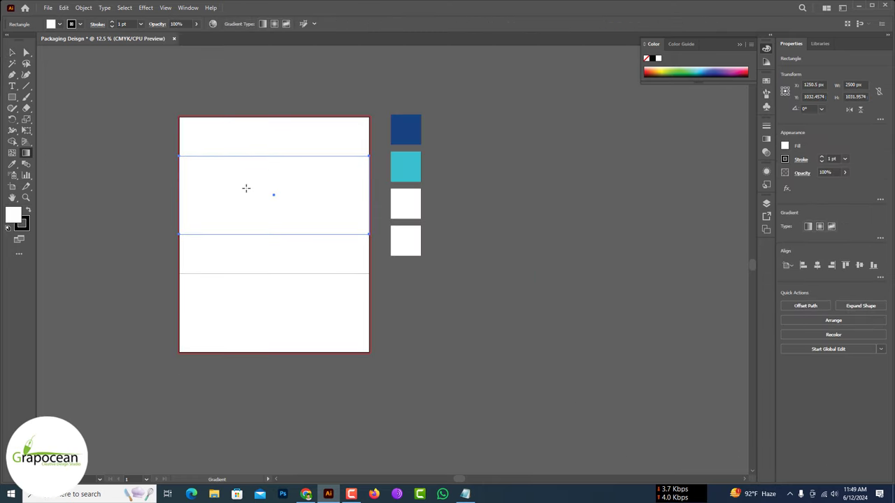
left_click(286, 25)
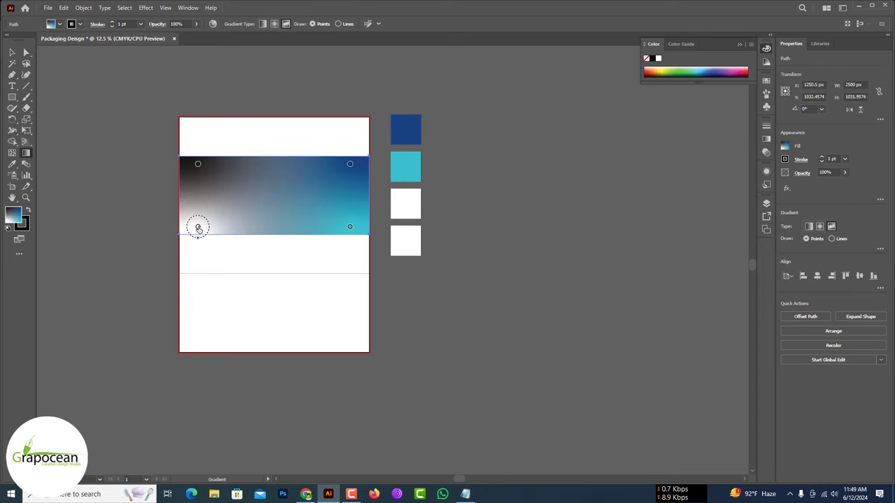
left_click_drag(198, 163, 189, 244)
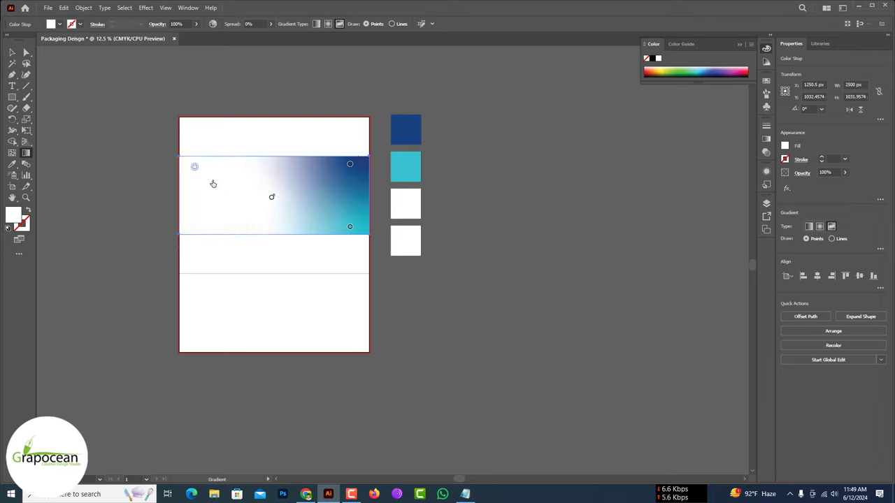
double_click(194, 167)
left_click(75, 229)
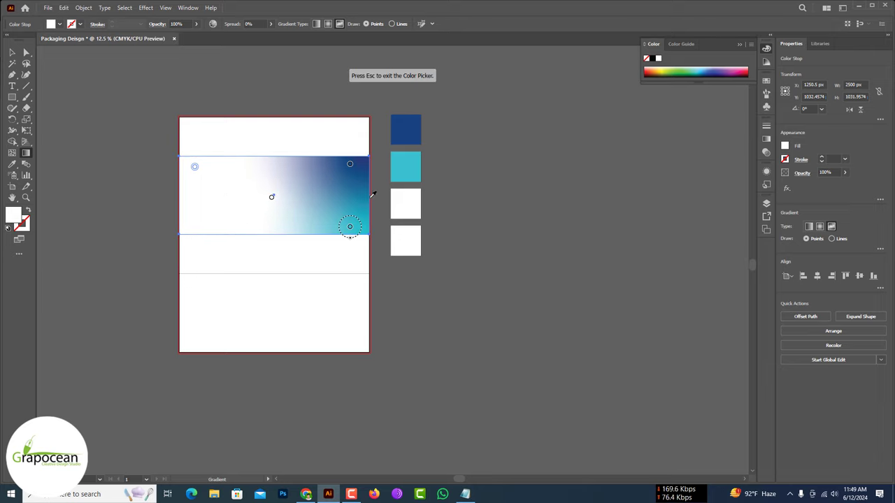
left_click(412, 166)
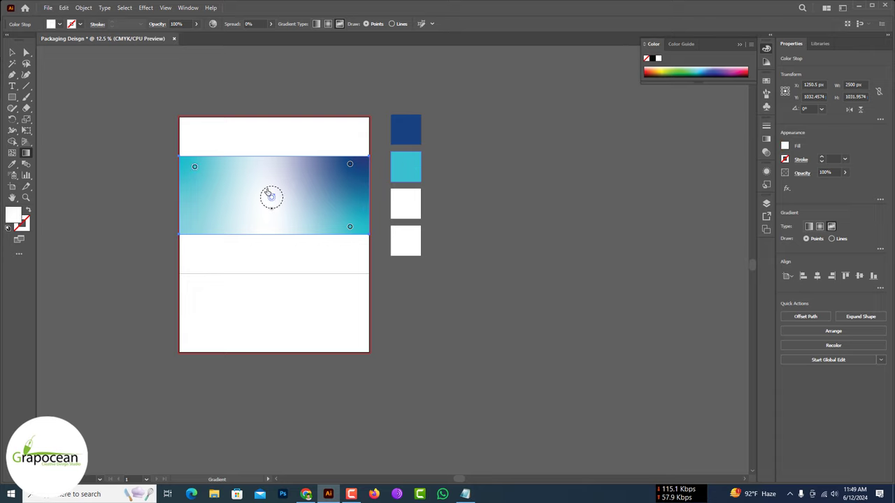
double_click(195, 167)
left_click(74, 229)
left_click(406, 130)
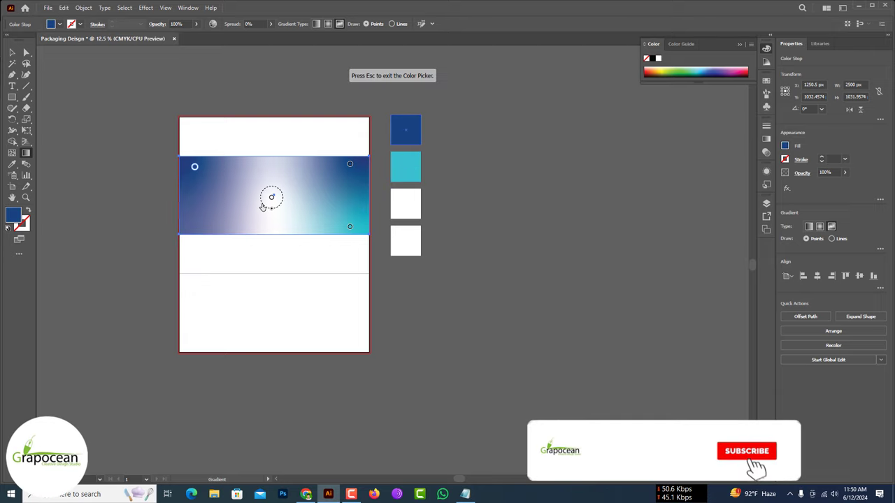
double_click(270, 198)
left_click(151, 264)
left_click(420, 177)
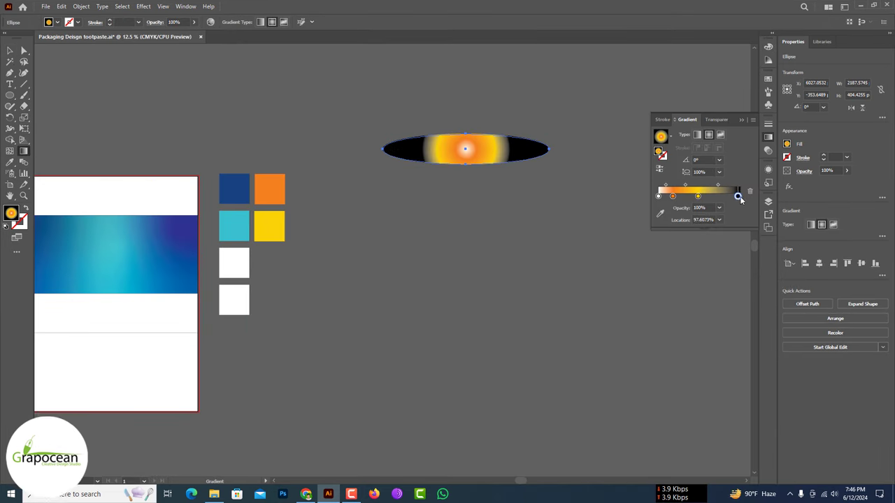
Step: Widen the ellipse's orange gradient area, move it lower, and angle the gradient across it
double_click(698, 196)
left_click_drag(695, 196, 707, 196)
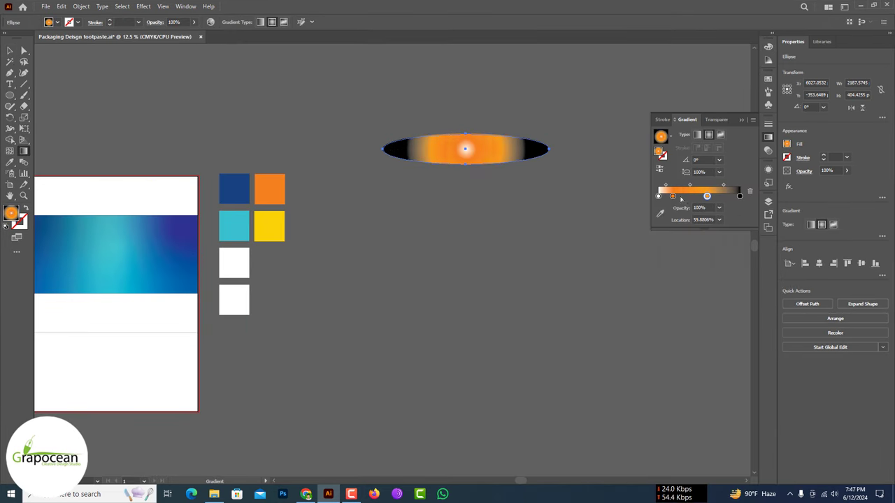
left_click_drag(465, 148, 445, 209)
left_click_drag(378, 213, 518, 206)
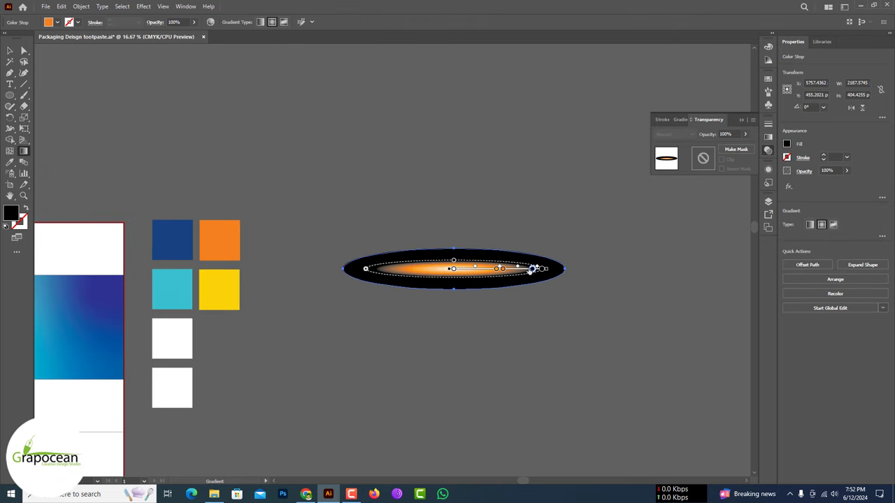
key("v")
Step: Recolour the gradient's end stop orange, add a stop near 15%, and apply a stronger Radial Blur
left_click(143, 7)
left_click(771, 138)
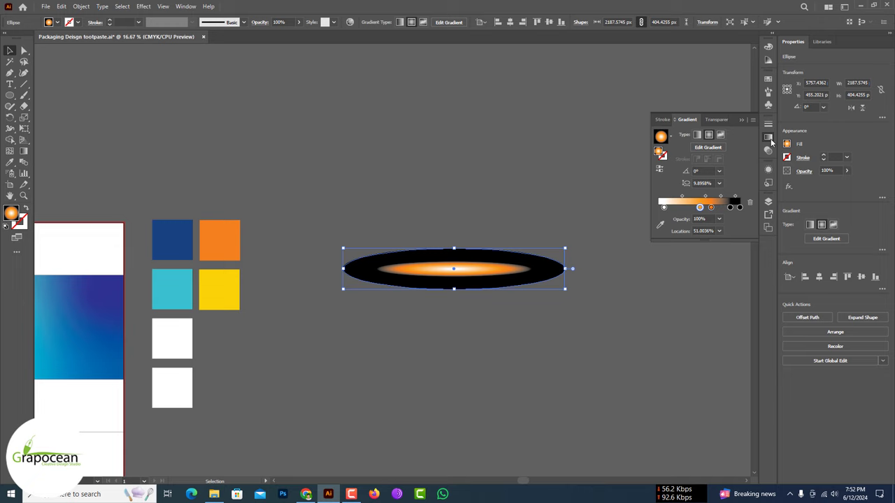
double_click(740, 208)
key("g")
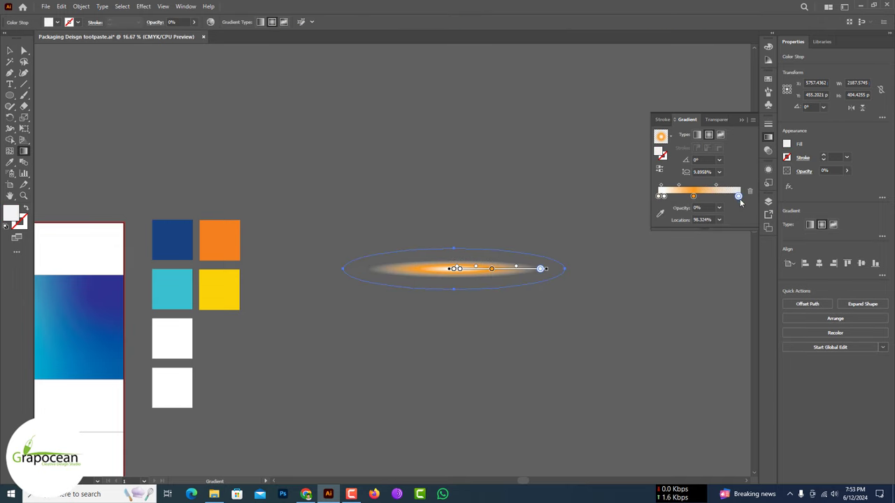
left_click(671, 196)
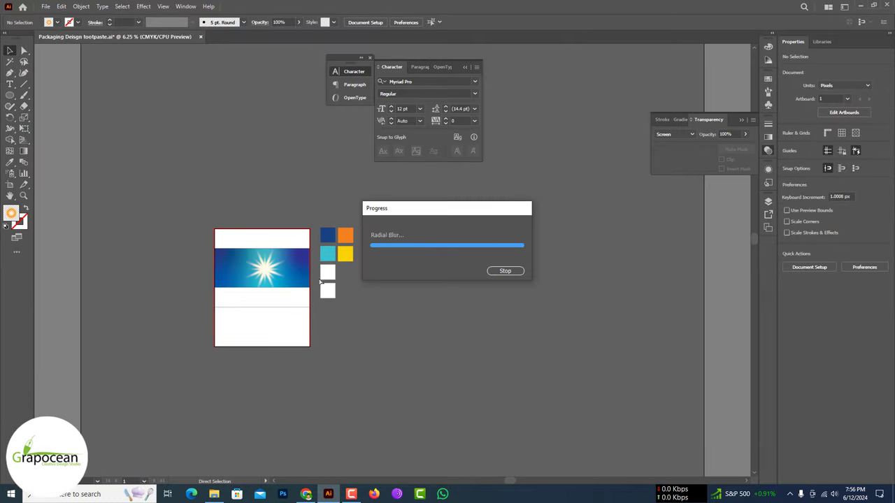
left_click(169, 26)
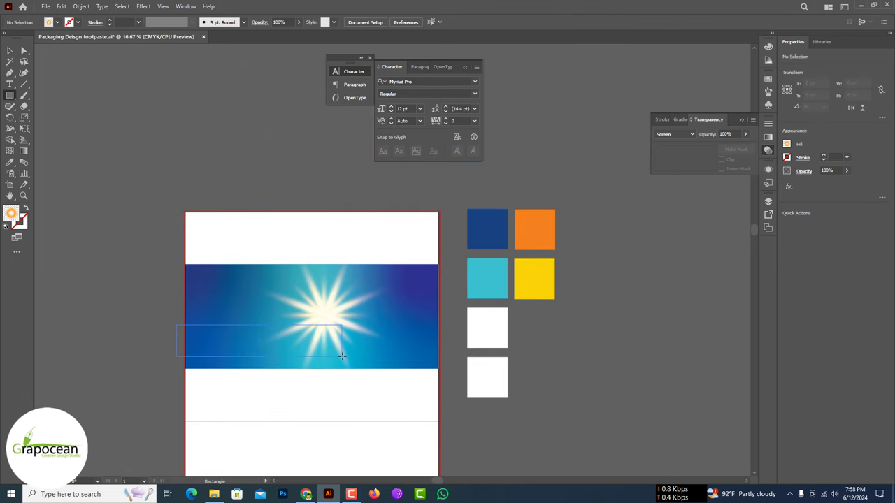
Step: Fill a long rectangle across the lower band with a gradient ending dark blue on the right
left_click_drag(342, 356, 343, 357)
left_click(54, 22)
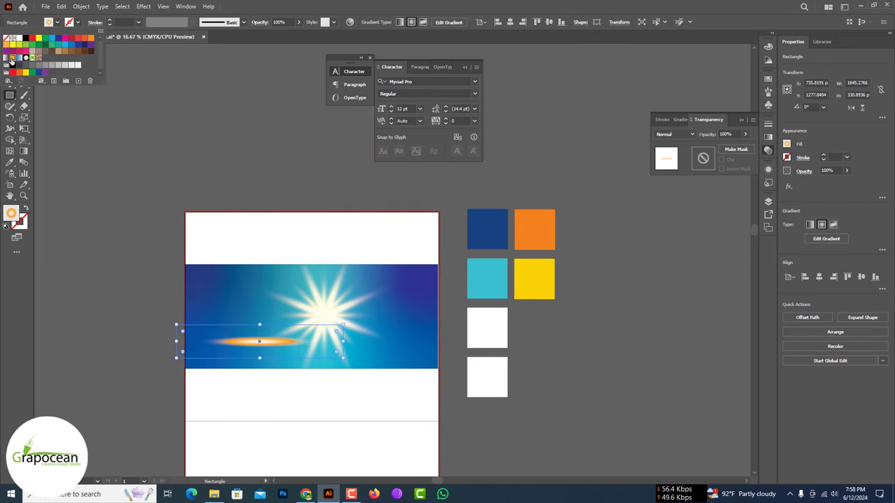
left_click(769, 137)
left_click(670, 136)
left_click(633, 230)
double_click(218, 341)
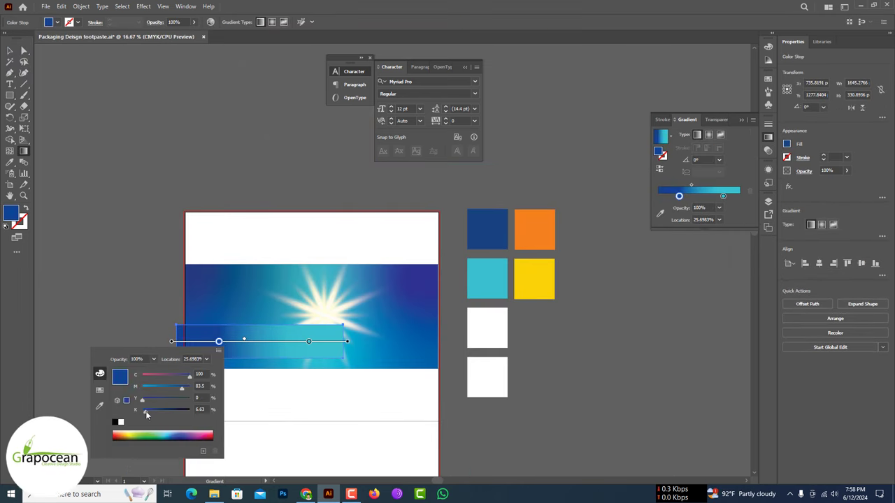
left_click(679, 196)
left_click_drag(336, 341, 182, 341)
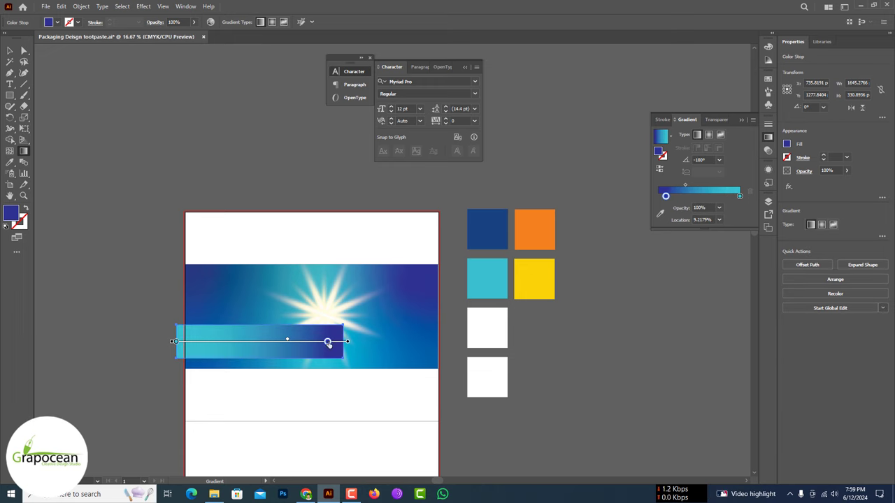
double_click(326, 341)
Step: Slant the ribbon's bottom-right corner leftward and recolour the left gradient stop bright blue
key("a")
left_click_drag(341, 360, 296, 346)
key("g")
double_click(204, 341)
left_click(105, 427)
key("Escape")
key("a")
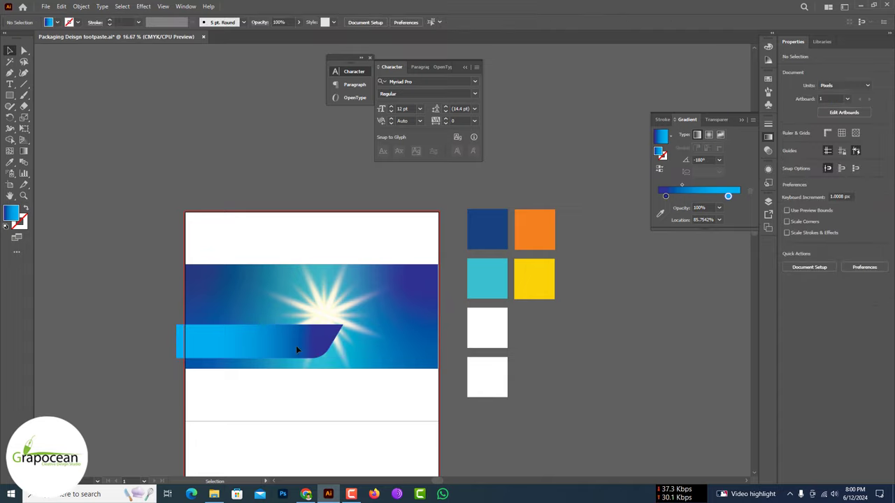
Step: Shift a stop and redraw the ribbon's gradient diagonally at a steeper angle
key("ctrl+=")
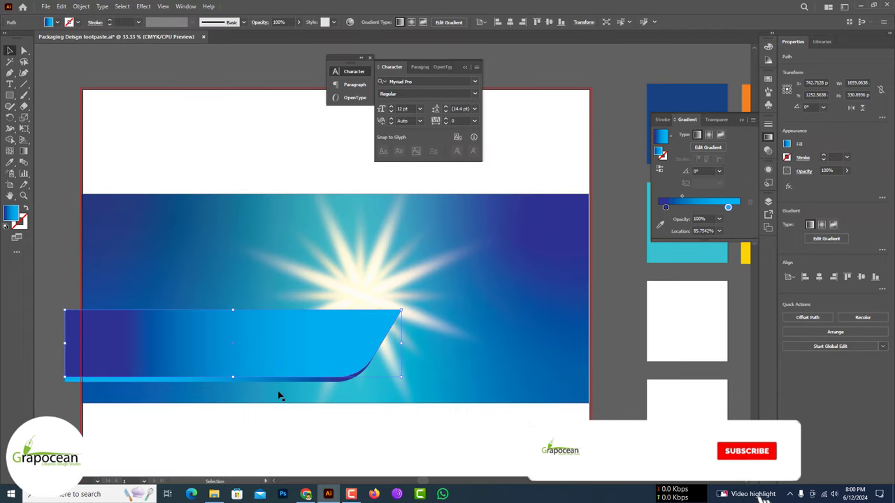
key("ctrl+=")
key("a")
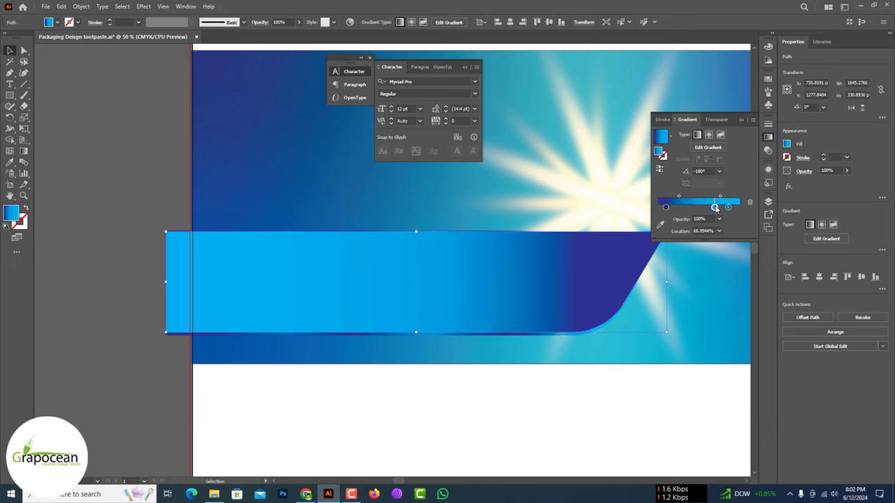
left_click_drag(676, 199, 681, 196)
left_click_drag(279, 229, 630, 344)
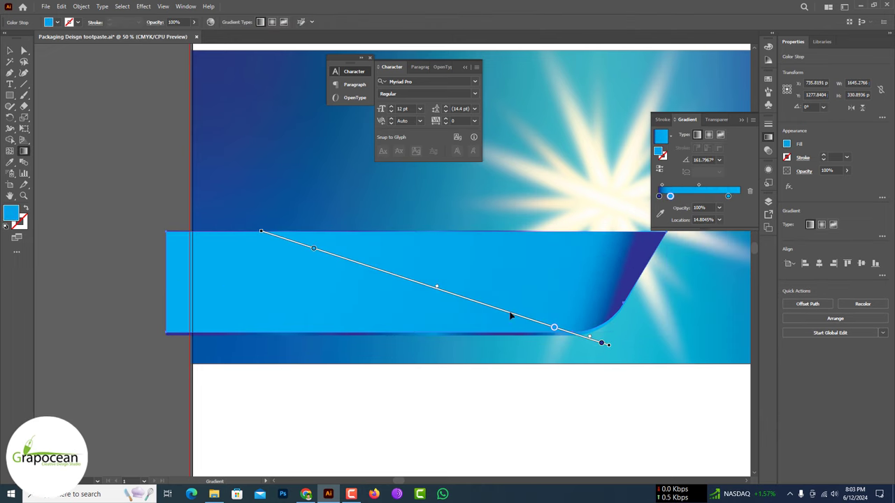
left_click_drag(266, 208, 599, 367)
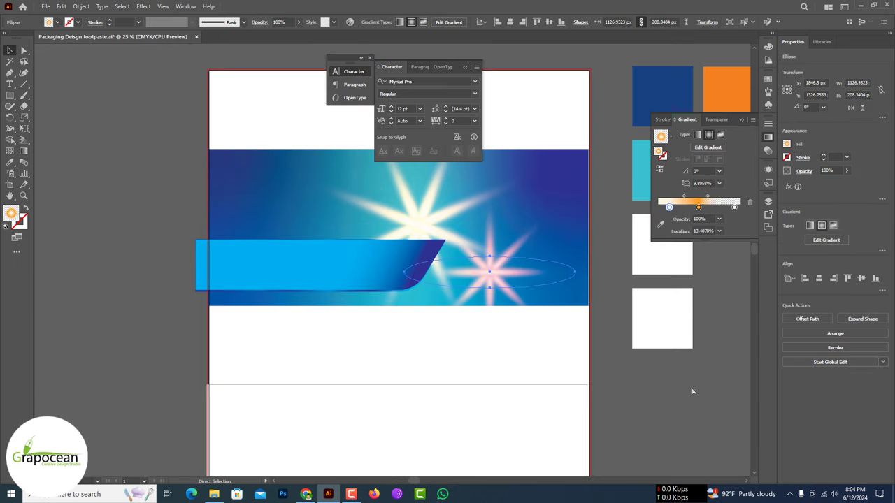
Step: Give the ellipse an orange radial gradient glow centred on the starburst
key("g")
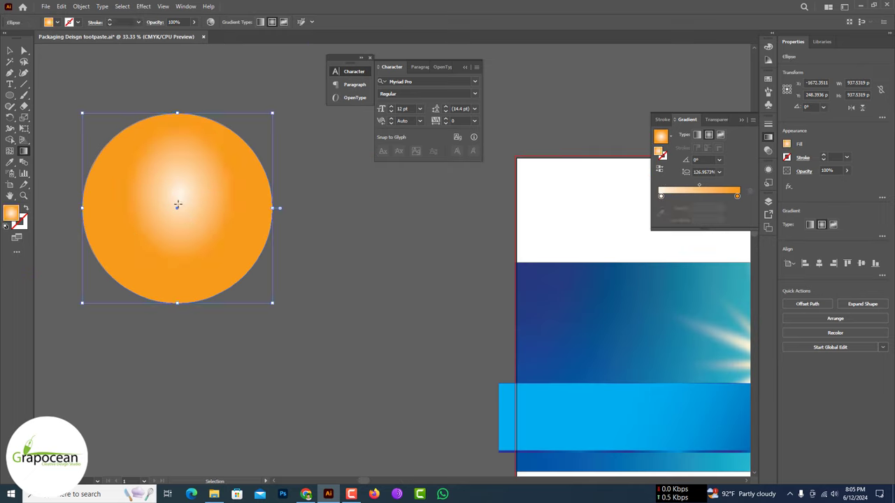
left_click_drag(173, 218, 203, 119)
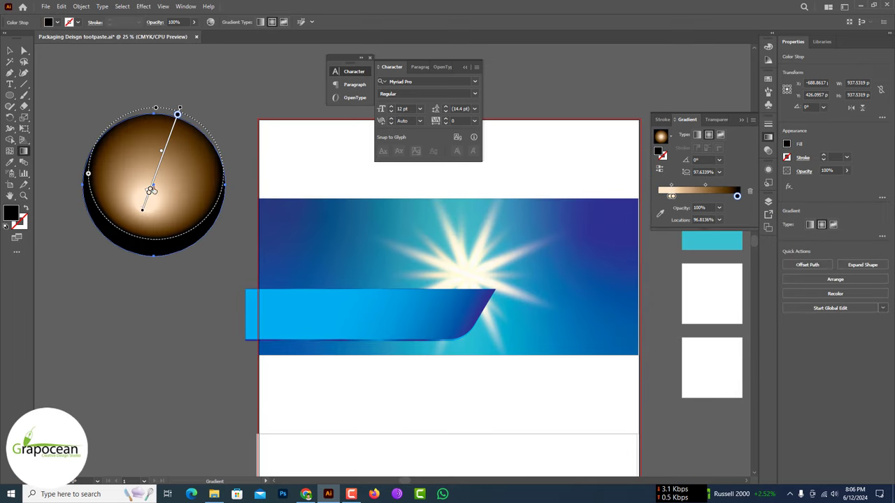
double_click(151, 190)
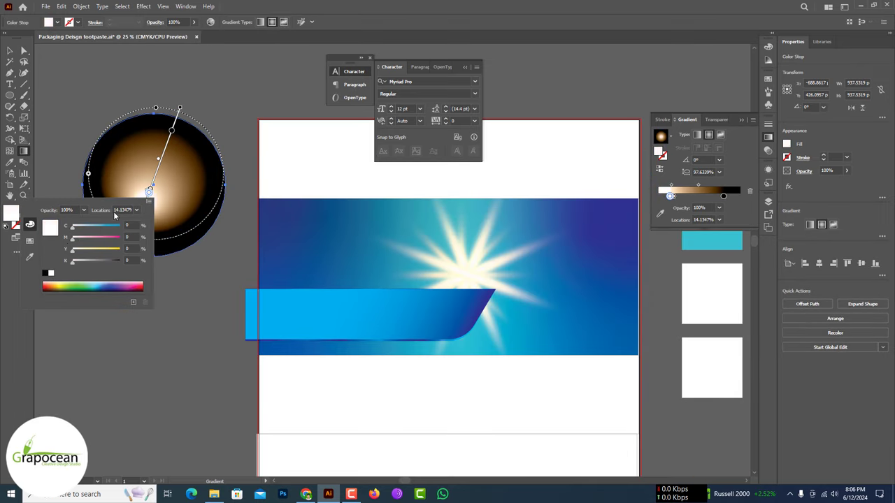
left_click(52, 287)
left_click(172, 132)
double_click(171, 133)
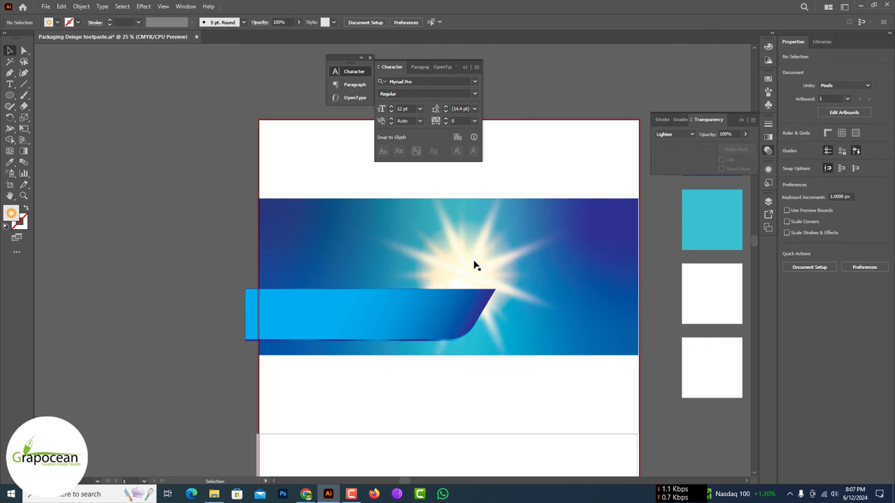
key("v")
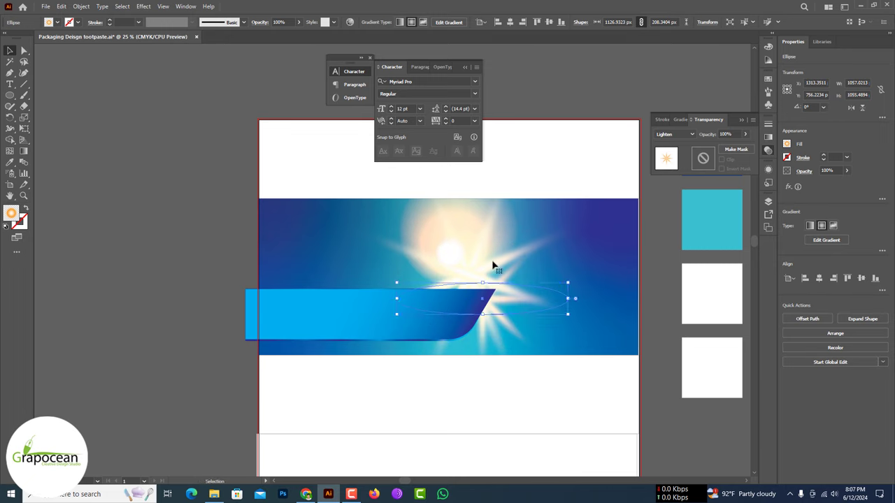
key("ctrl+z")
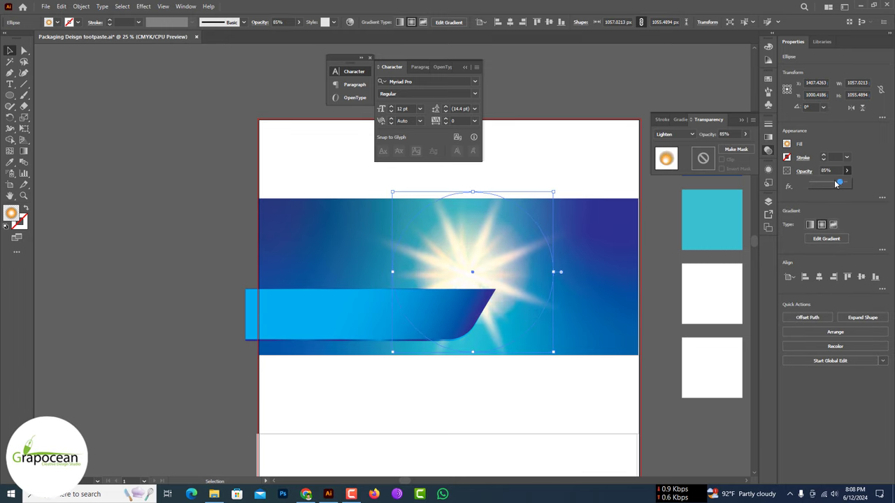
left_click(556, 443)
Step: Create a mirrored copy of the ribbon beside the first and nudge the left ribbon right
left_click_drag(392, 315, 468, 323)
key("ctrl+plus")
left_click_drag(312, 349, 363, 335)
left_click(503, 311)
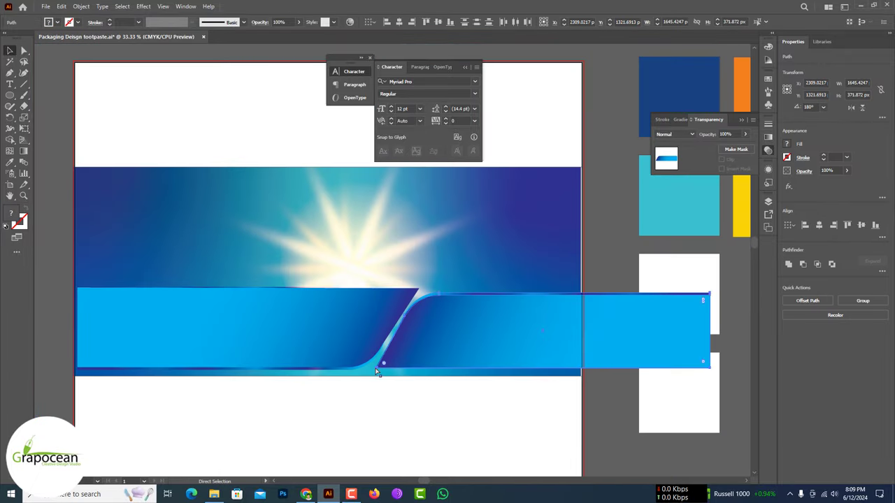
Step: Move the mirrored ribbon up and line it up along the band with the first ribbon
scroll(376, 373, "down", 3)
scroll(506, 389, "up", 3)
scroll(562, 392, "down", 2)
left_click_drag(413, 409, 410, 356)
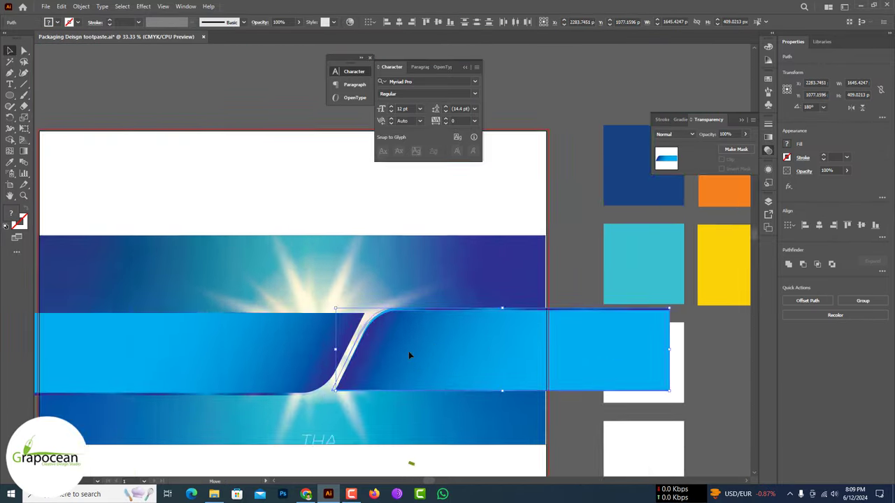
scroll(409, 351, "down", 4)
scroll(343, 355, "up", 2)
mouse_move(340, 356)
left_mouse_down()
mouse_move(283, 347)
mouse_move(698, 385)
left_mouse_up()
scroll(697, 385, "down", 1)
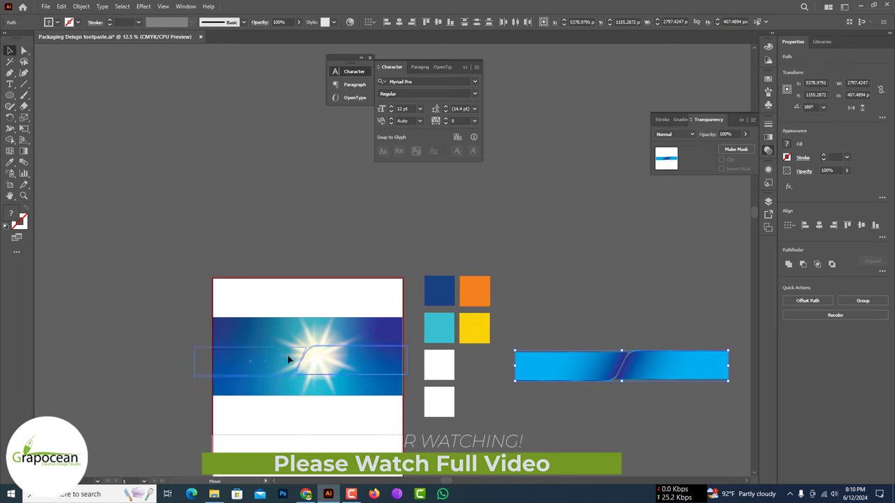
scroll(289, 359, "up", 1)
Step: Apply a white gradient to the right ribbon and adjust its stops, including one at 19.21%
key("ctrl+z")
double_click(393, 320)
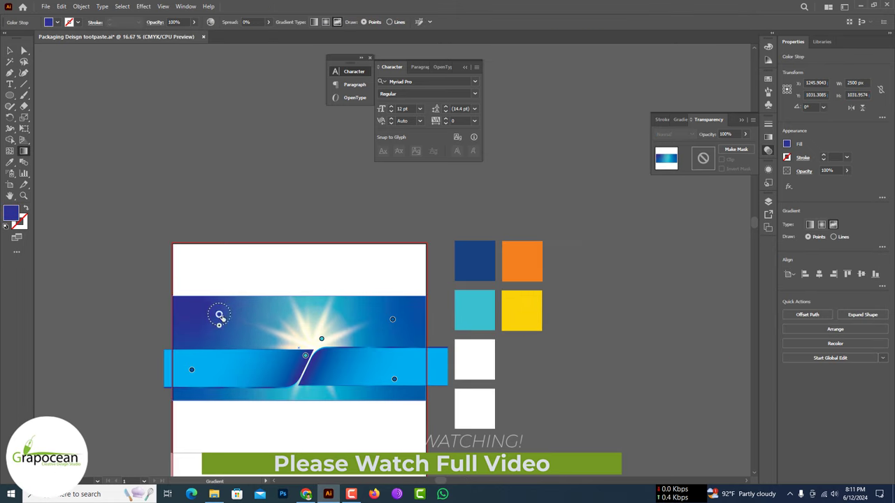
double_click(192, 370)
key("Escape")
key("ctrl+shift+a")
left_click(352, 378)
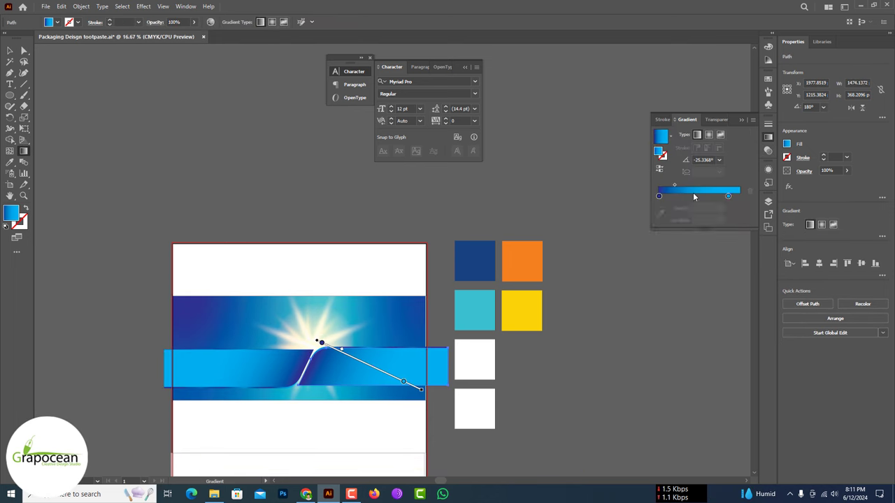
left_click(693, 192)
double_click(370, 365)
key("Escape")
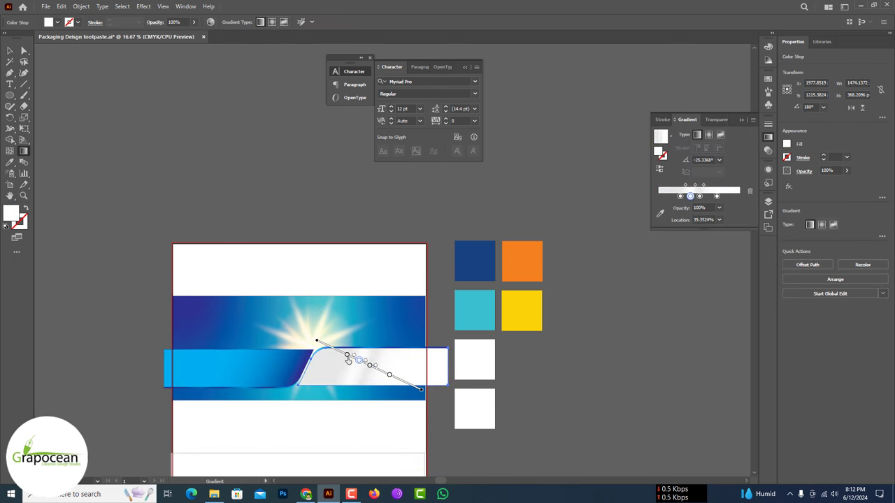
double_click(318, 367)
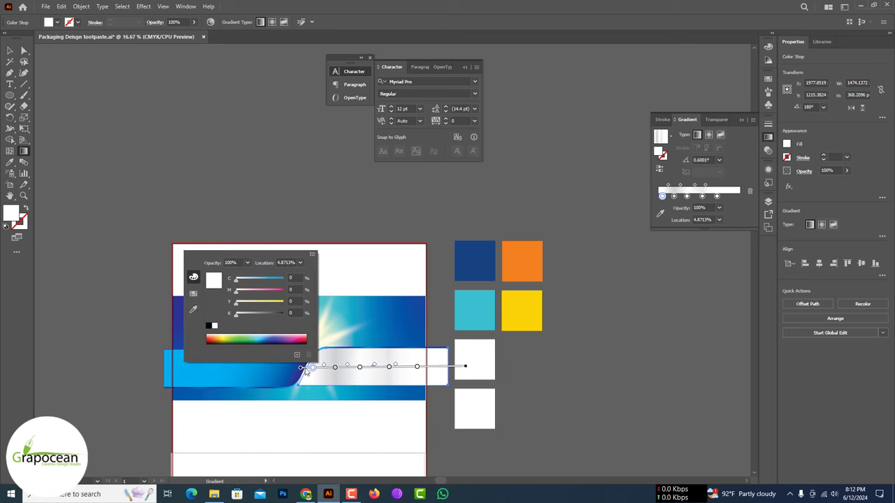
key("Escape")
double_click(336, 367)
key("Escape")
Step: Set a light grey stop, a 180° gradient angle, and edit the stop at 24.24%
key("v")
key("ctrl+equal")
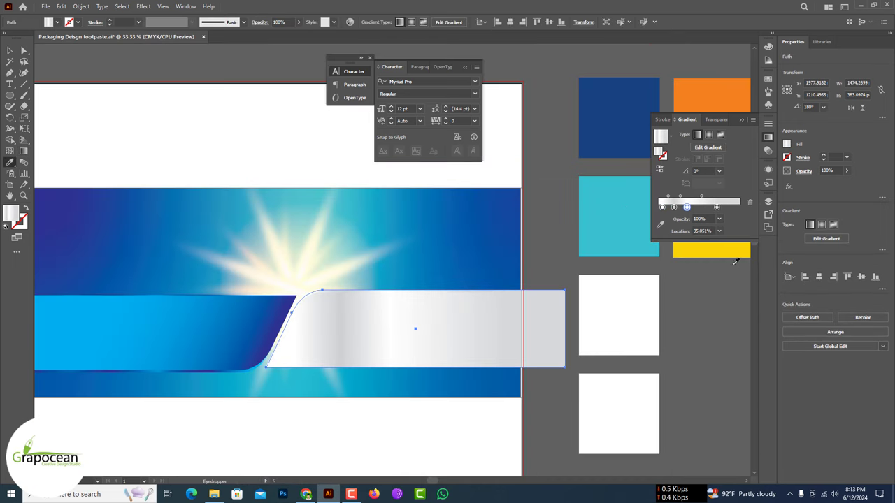
double_click(724, 209)
key("Escape")
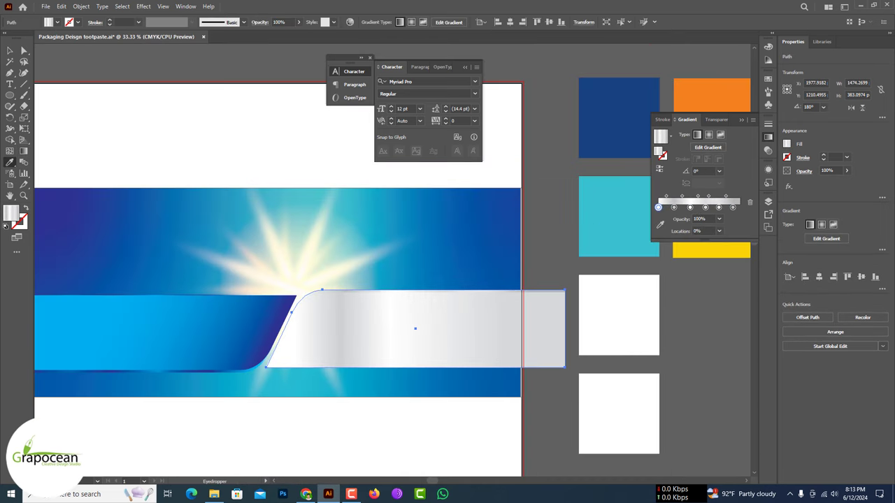
key("v")
key("ctrl+equal")
left_click(719, 171)
left_click(728, 186)
left_click(678, 208)
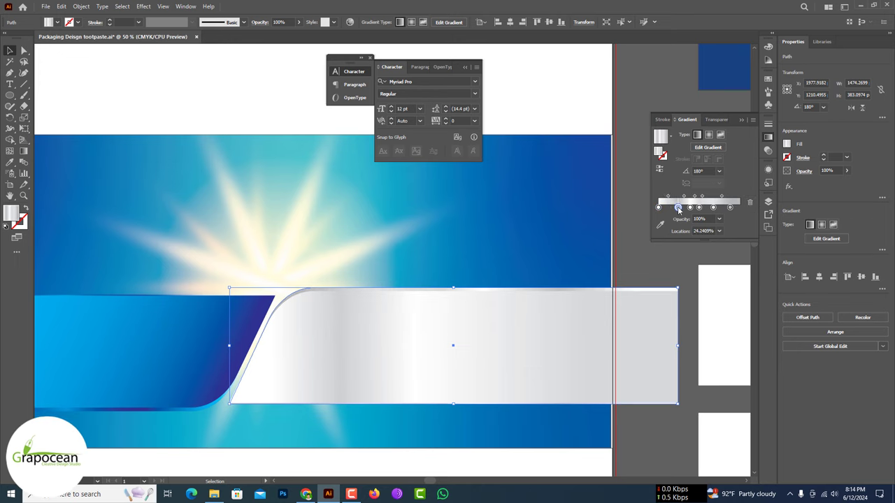
double_click(691, 208)
Step: Drag the blue ribbon's curved edge points down-left to tuck under the silver ribbon
key("Escape")
key("ctrl+minus")
key("ctrl+minus")
key("ctrl+minus")
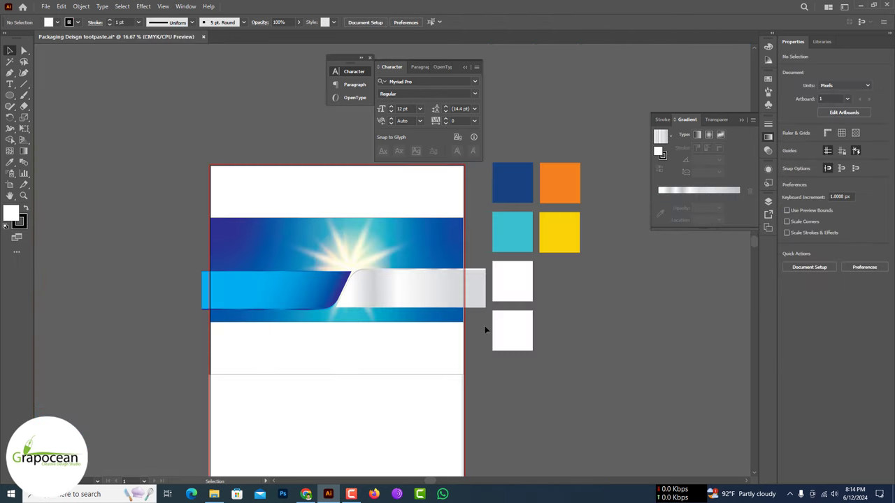
key("ctrl+equal")
key("ctrl+equal")
key("ctrl+equal")
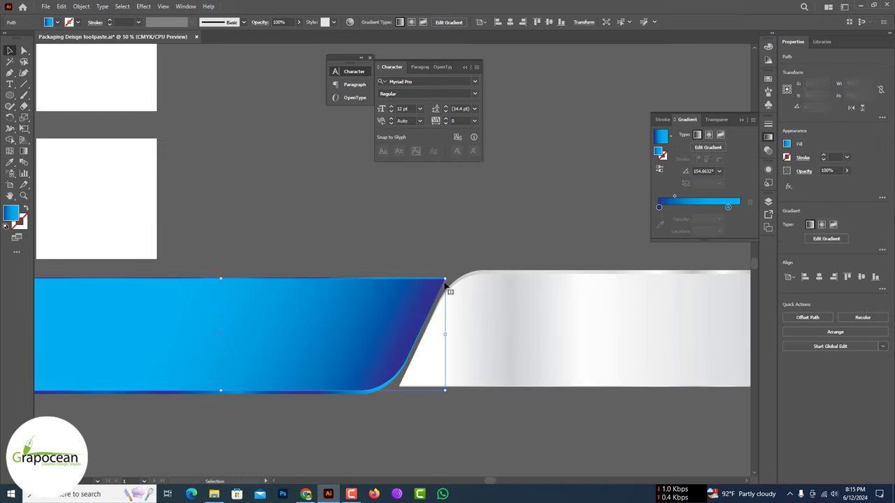
left_click(447, 333)
key("ctrl+equal")
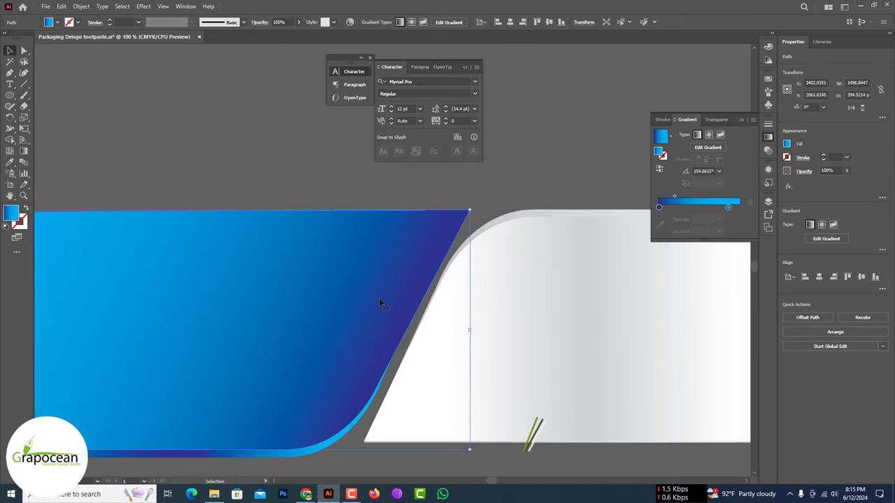
key("plus")
key("ctrl+minus")
key("a")
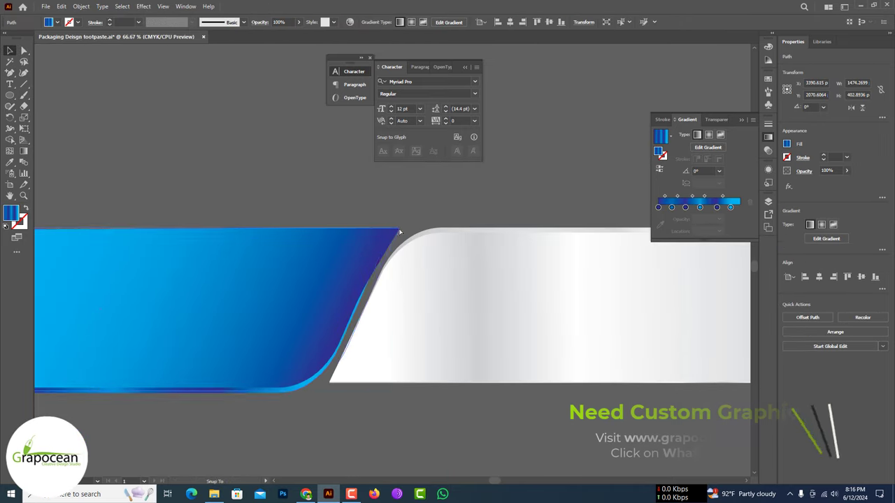
left_click(371, 302)
left_click_drag(371, 302, 354, 329)
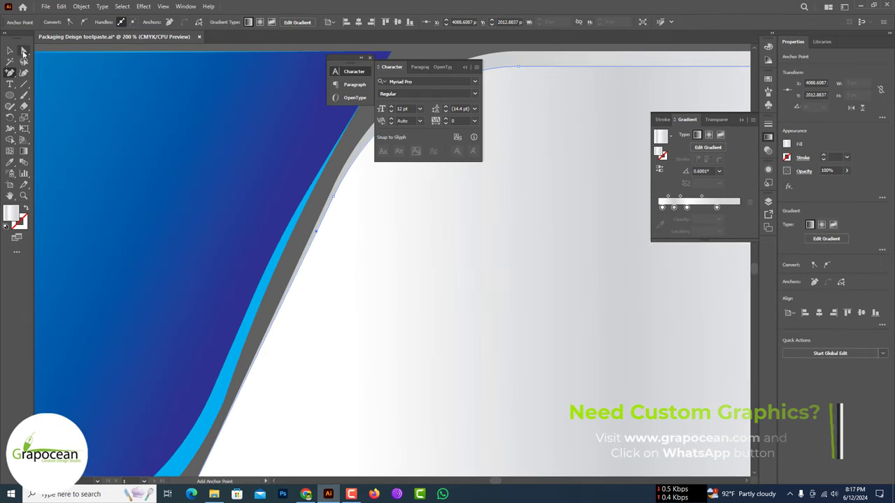
Step: Select the white ribbon shape on the artboard
left_click(23, 51)
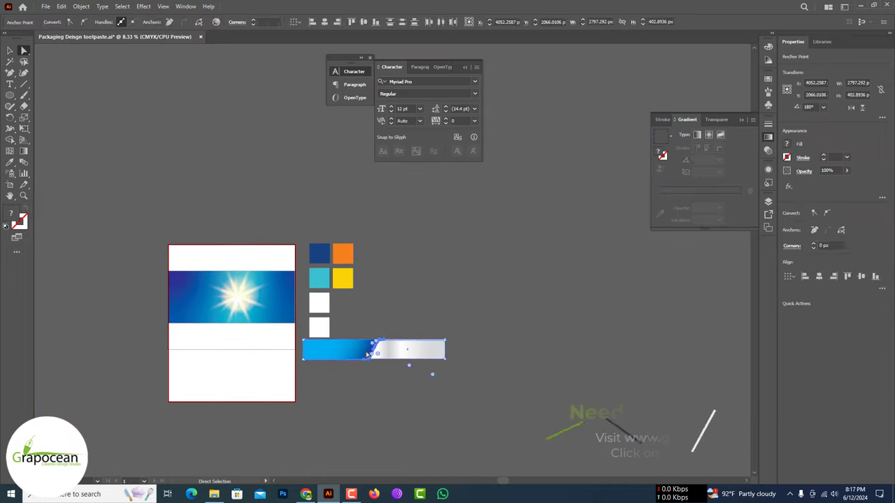
left_click(10, 51)
left_click(405, 353)
Step: Set the ellipse's Roughen to Smooth points with Detail raised to about 60
scroll(459, 386, "up", 3)
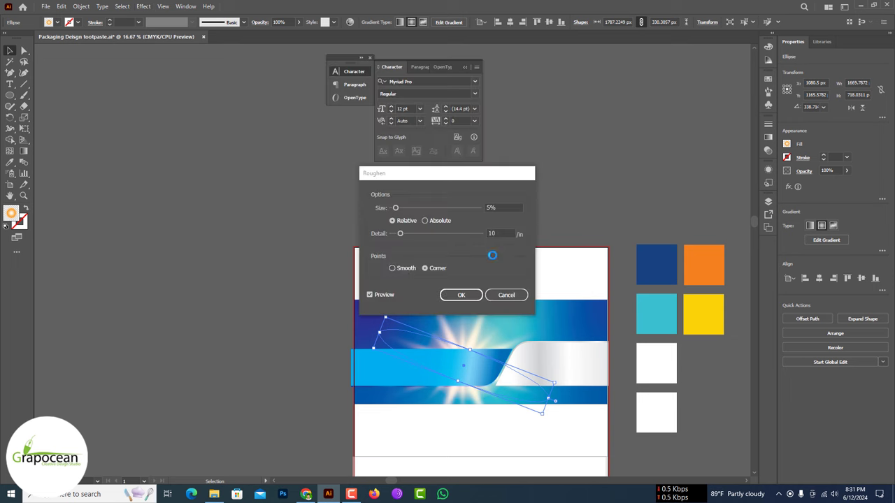
left_click(411, 270)
left_click_drag(400, 234, 445, 233)
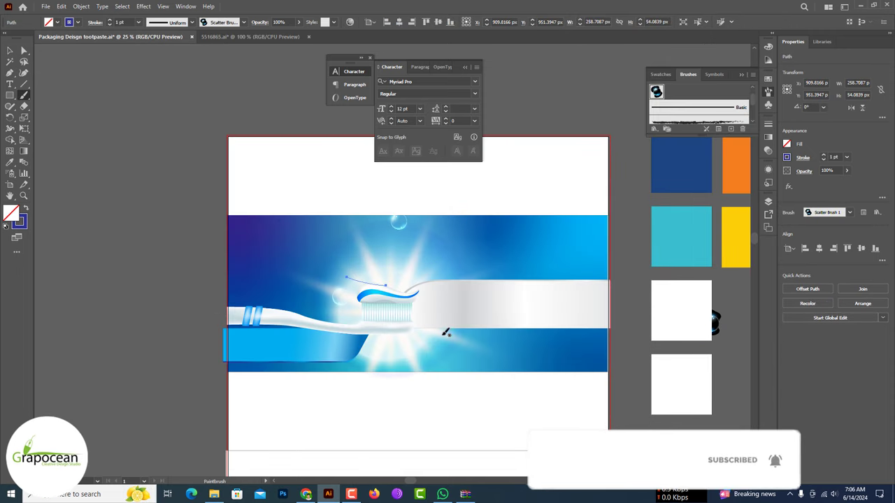
Step: Paint a bubble trail across the banner with Scatter Brush 1 and add the 'BrightSmile' title
left_click_drag(448, 321, 455, 348)
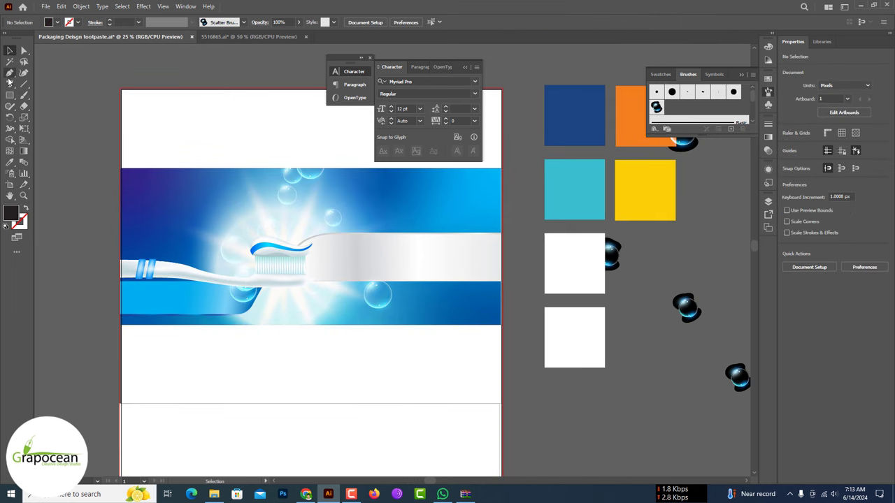
left_click(10, 83)
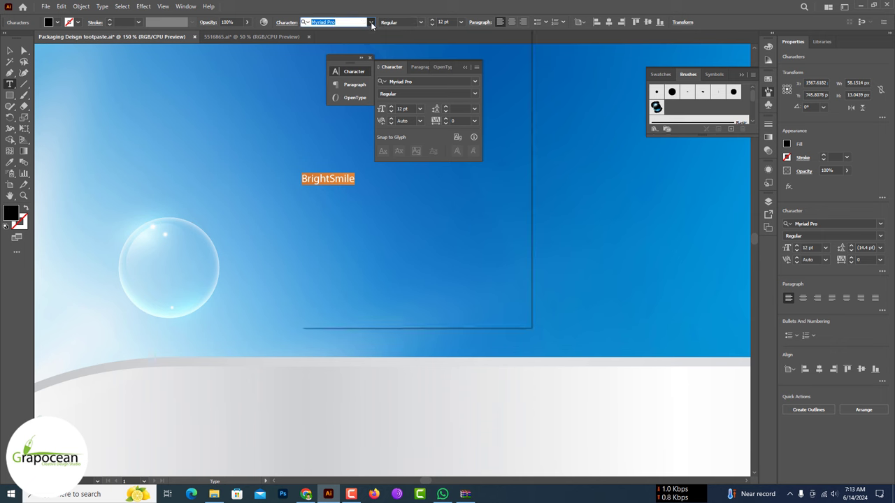
Step: Set the BrightSmile title to white Racing Sans One at 71 pt
left_click(372, 23)
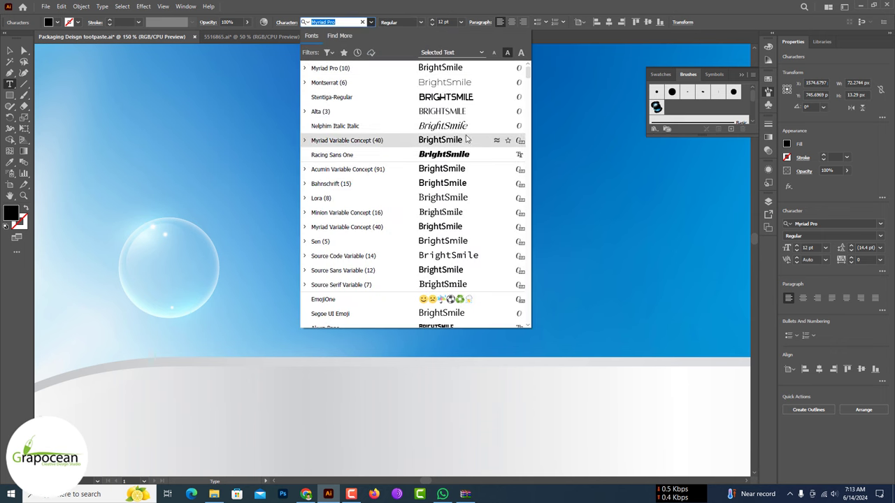
left_click(445, 154)
left_click(432, 21)
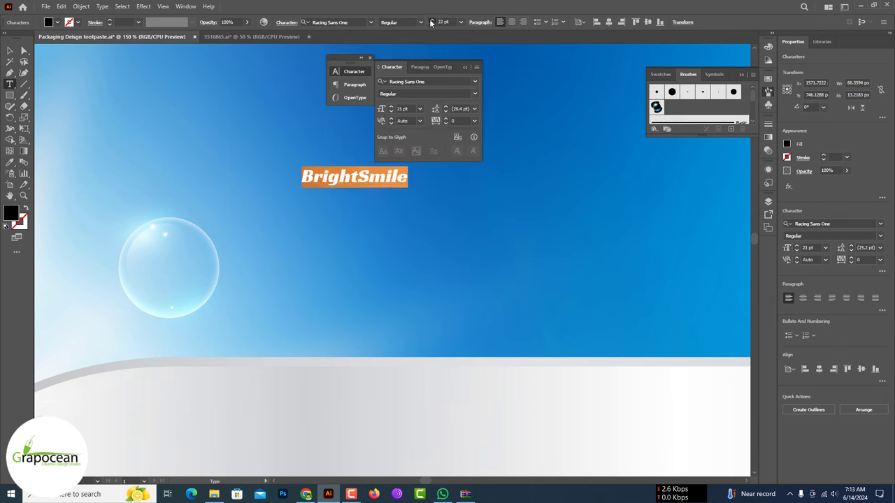
left_click(431, 21)
type("71")
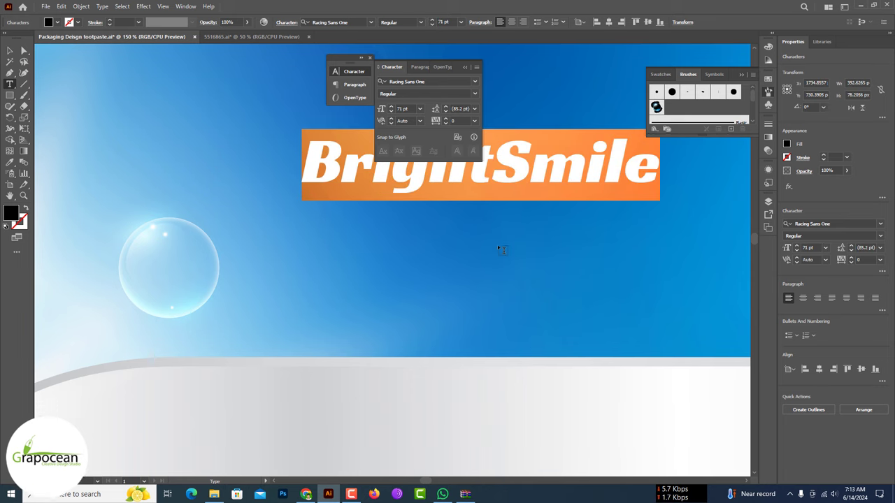
left_click(57, 22)
left_click(21, 40)
key("Escape")
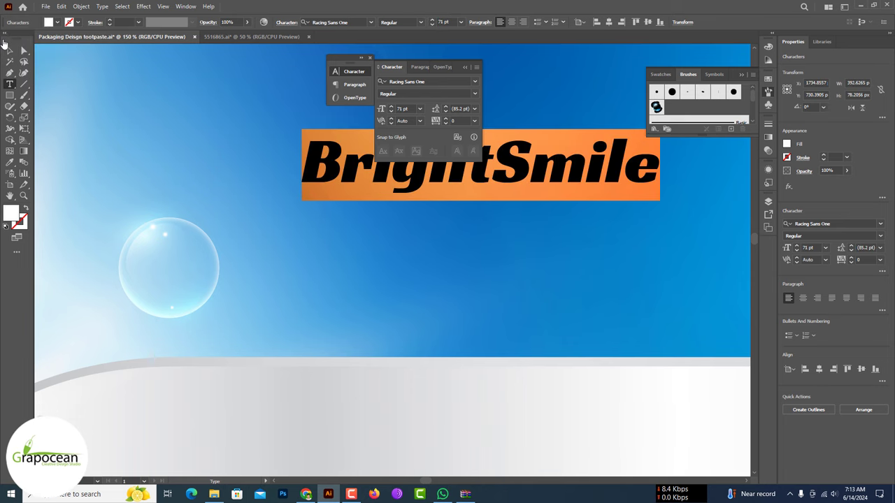
key("Escape")
Step: Enlarge the BrightSmile title and place it across the banner's upper right
key("ctrl+minus")
key("ctrl+minus")
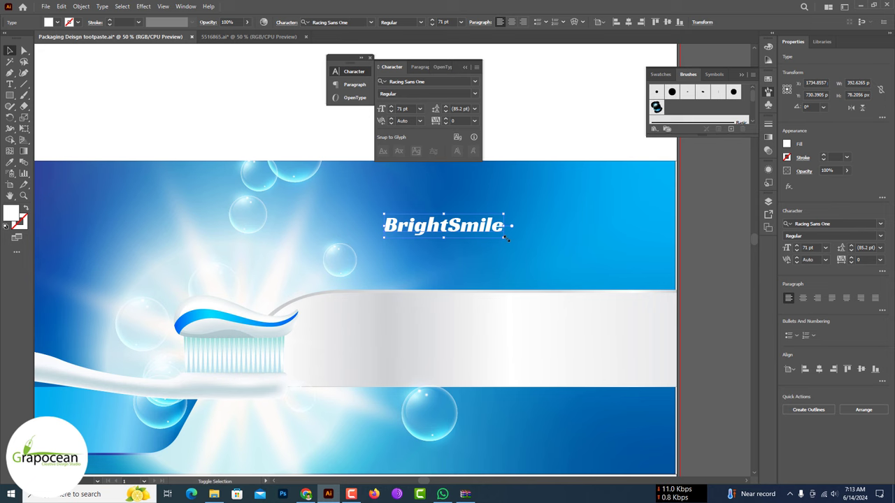
left_click_drag(506, 238, 614, 275)
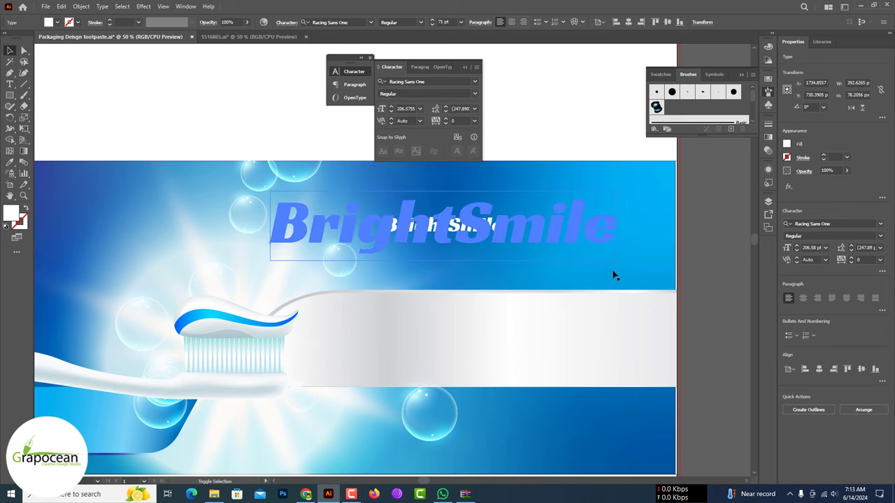
key("ctrl+minus")
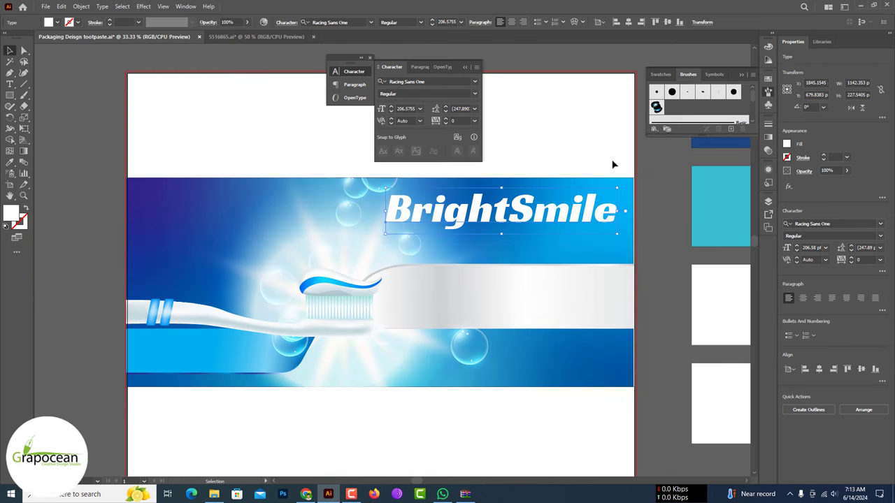
scroll(524, 262, "up", 1)
scroll(524, 235, "up", 1)
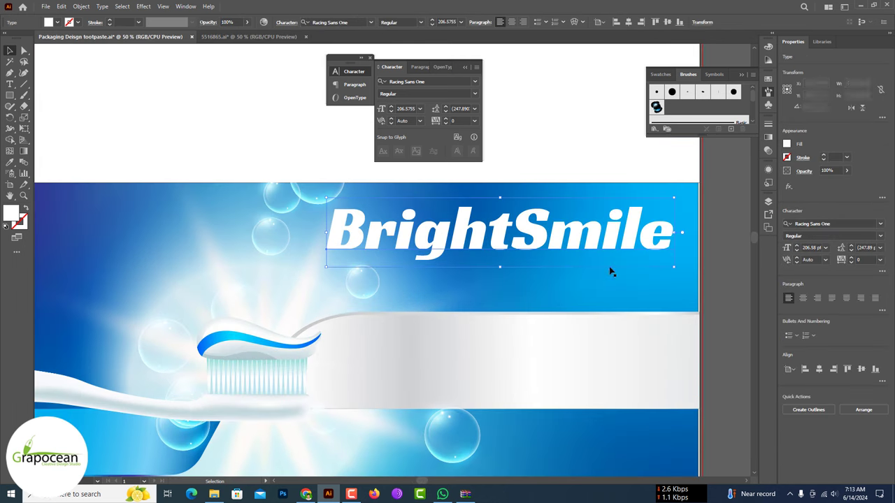
scroll(517, 248, "down", 2)
left_click_drag(518, 248, 343, 272)
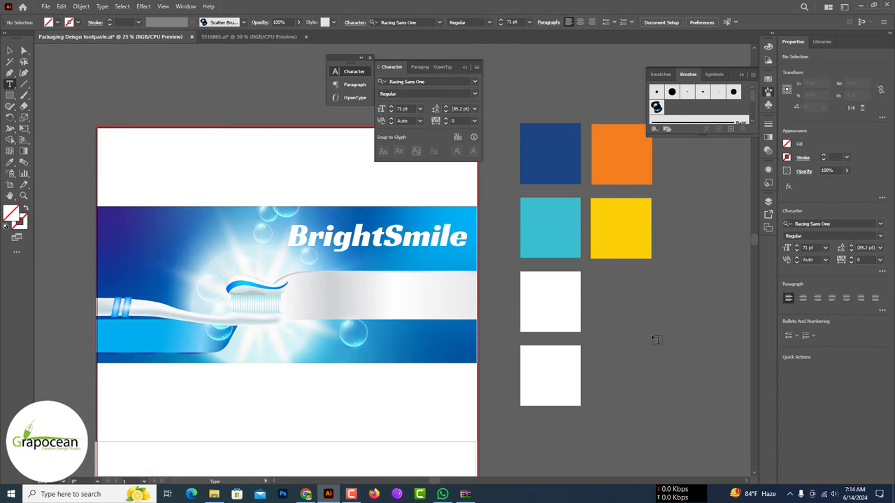
Step: Add the Happy Smile text and move it beneath the BrightSmile title
left_click(652, 335)
key("BackSpace")
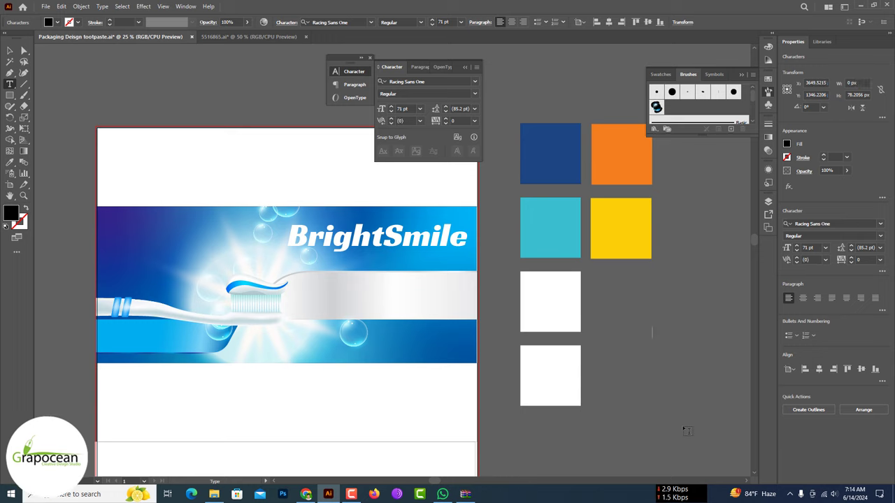
type("ile")
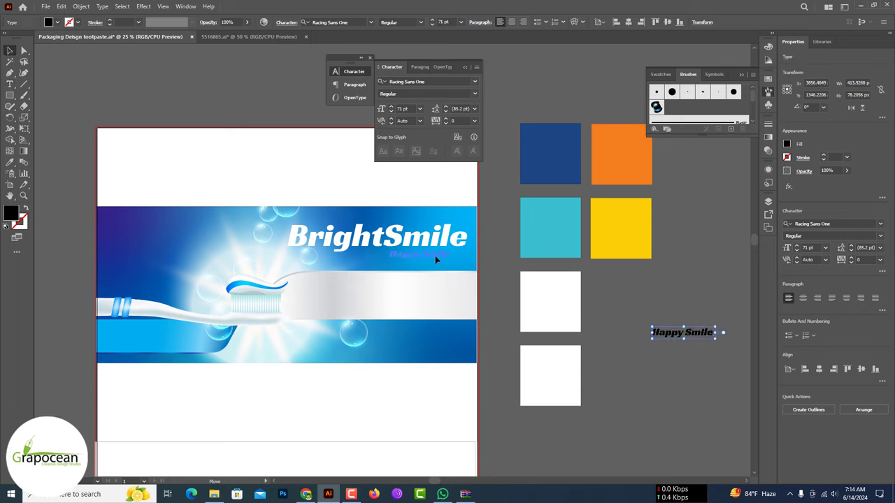
left_click_drag(435, 260, 435, 260)
Step: Colour Happy Smile bright cyan (4dffff) with the Eyedropper and no stroke
key("i")
left_click(550, 226)
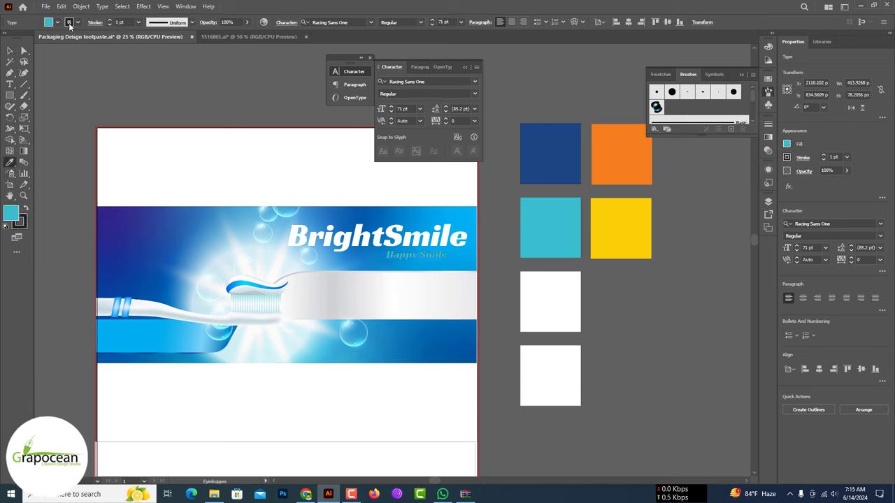
left_click(69, 22)
left_click(8, 32)
double_click(10, 212)
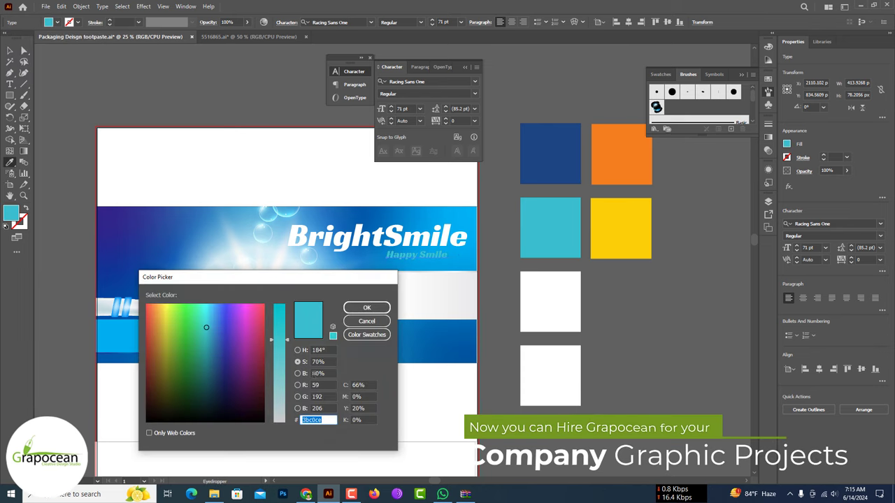
left_click_drag(207, 327, 205, 304)
left_click(361, 311)
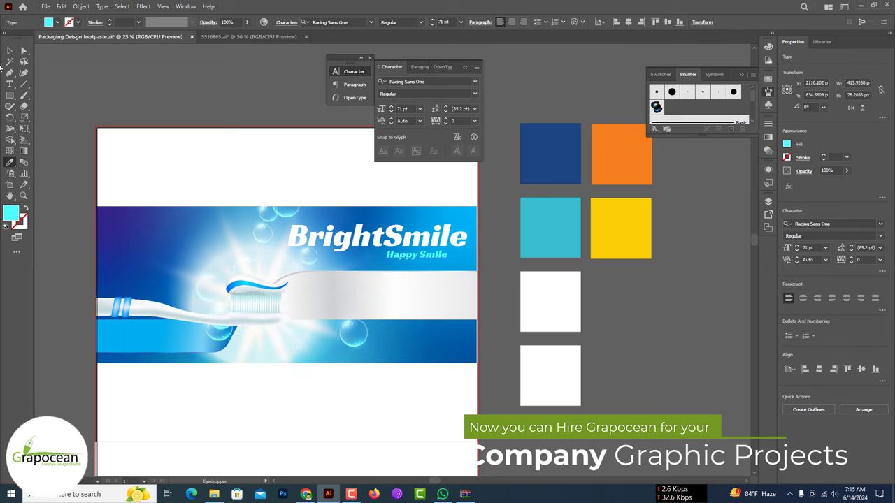
scroll(440, 269, "up", 2)
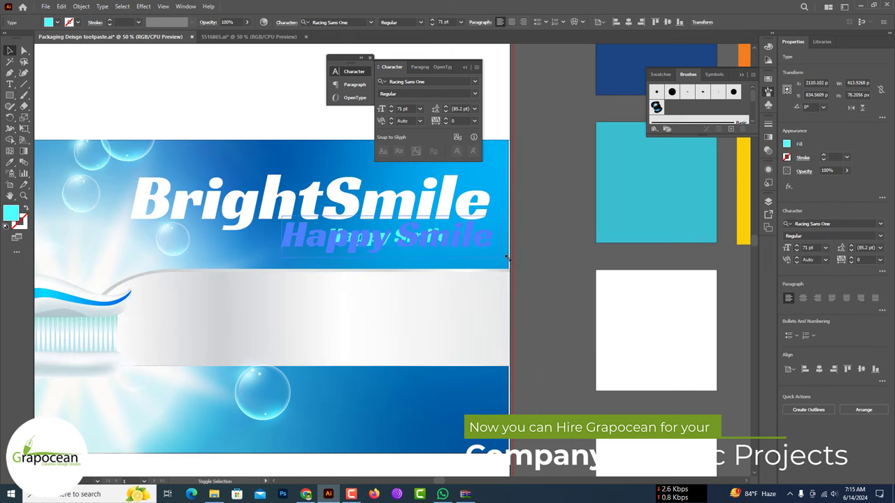
scroll(465, 255, "down", 2)
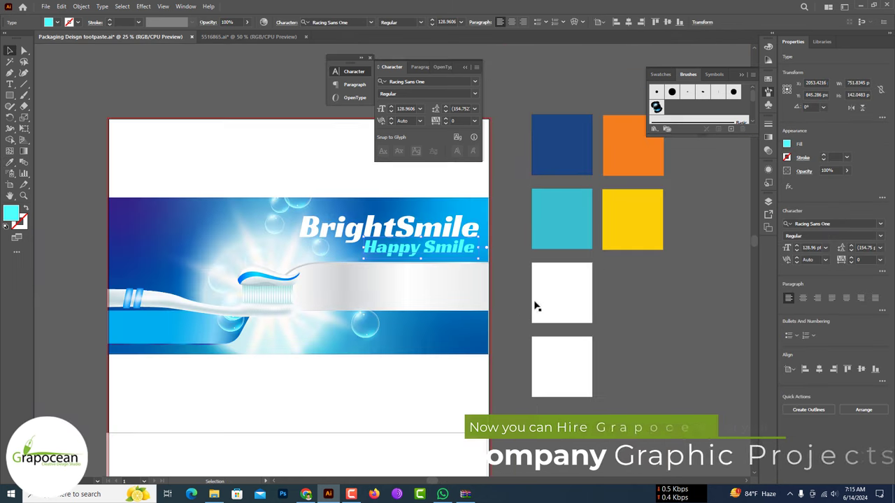
Step: Move the sky image group near the box and release its clipping mask
left_click(158, 340)
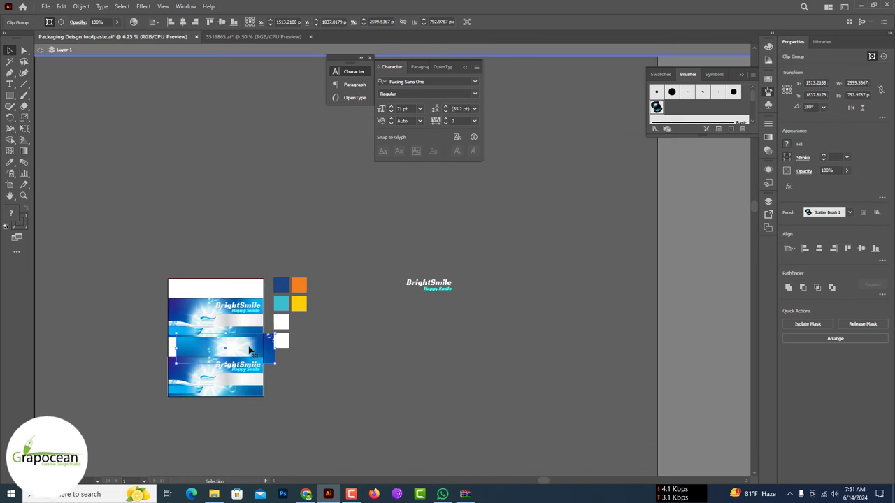
left_click_drag(429, 359, 430, 360)
left_click(408, 428)
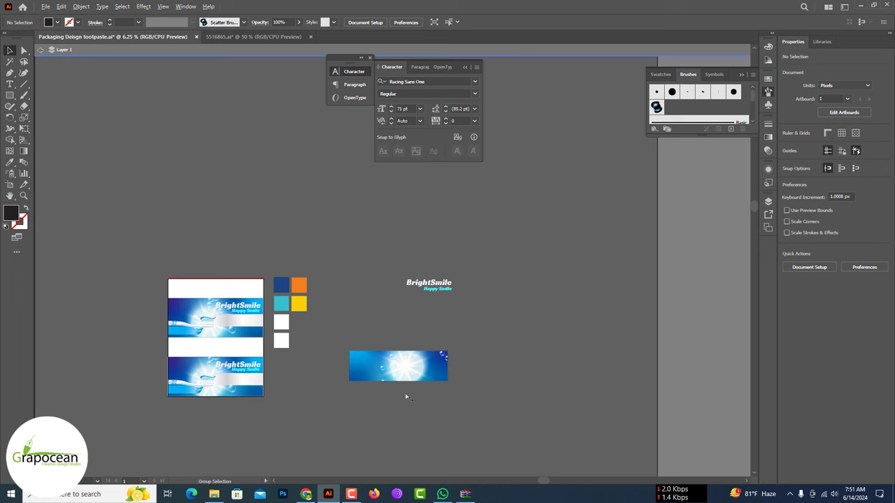
scroll(405, 396, "up", 3)
left_click(443, 329)
right_click(442, 327)
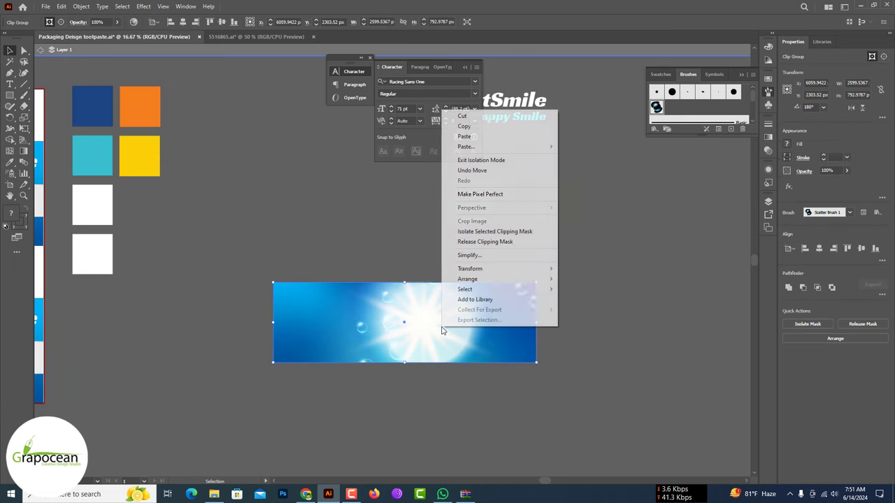
left_click(516, 242)
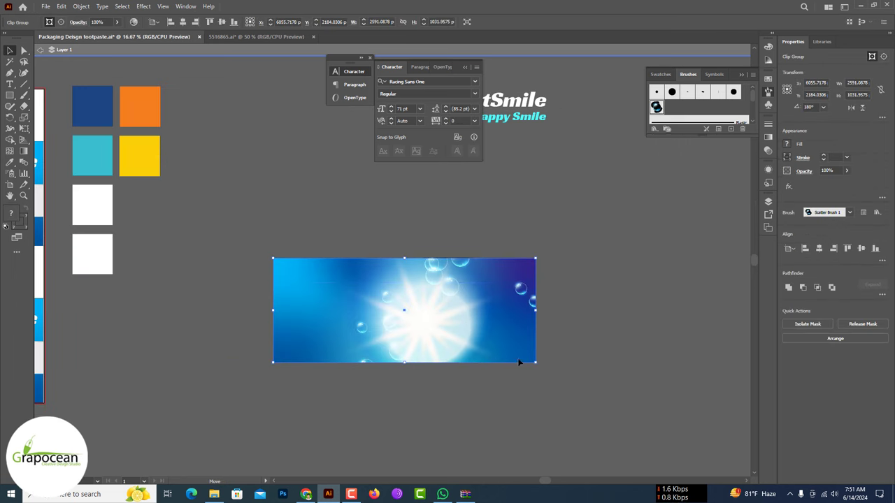
Step: Position the uncropped starburst sky image over the box's middle band
left_click_drag(540, 363, 537, 363)
key("a")
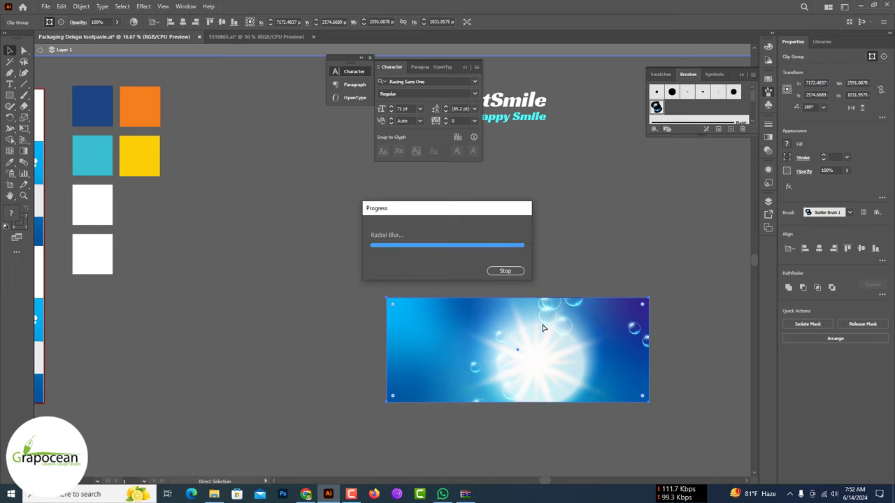
right_click(543, 328)
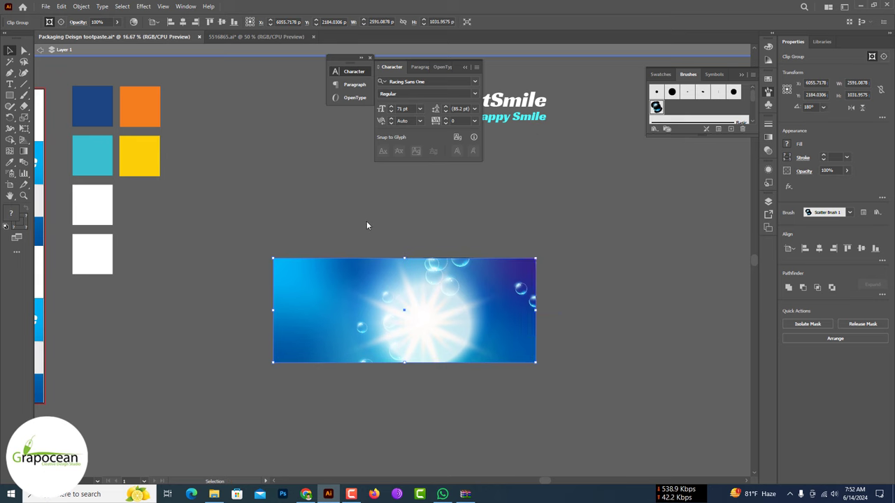
double_click(314, 302)
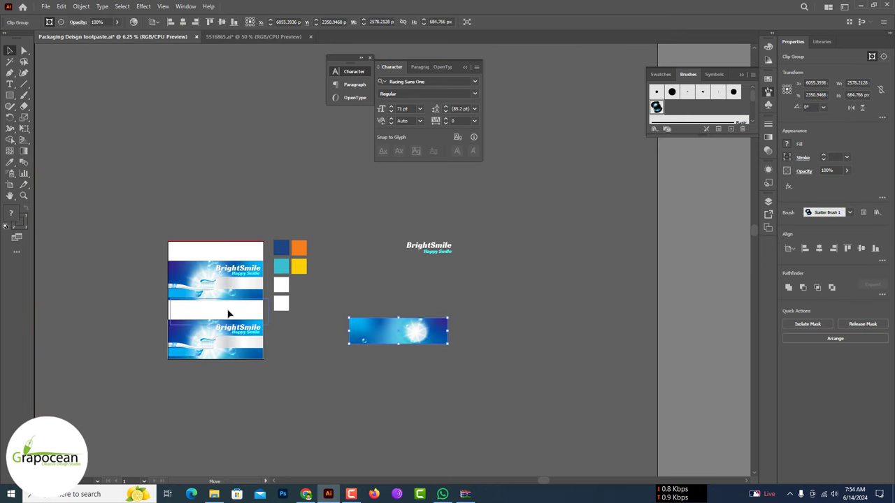
left_click_drag(224, 313, 224, 314)
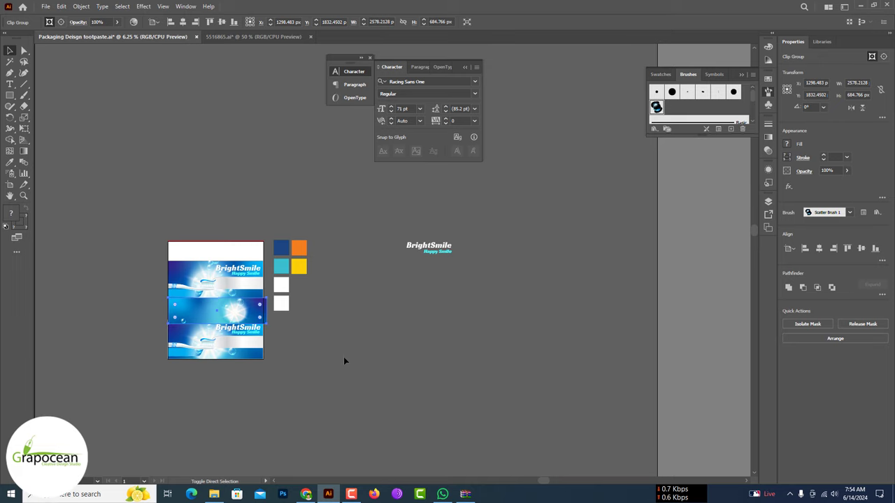
key("a")
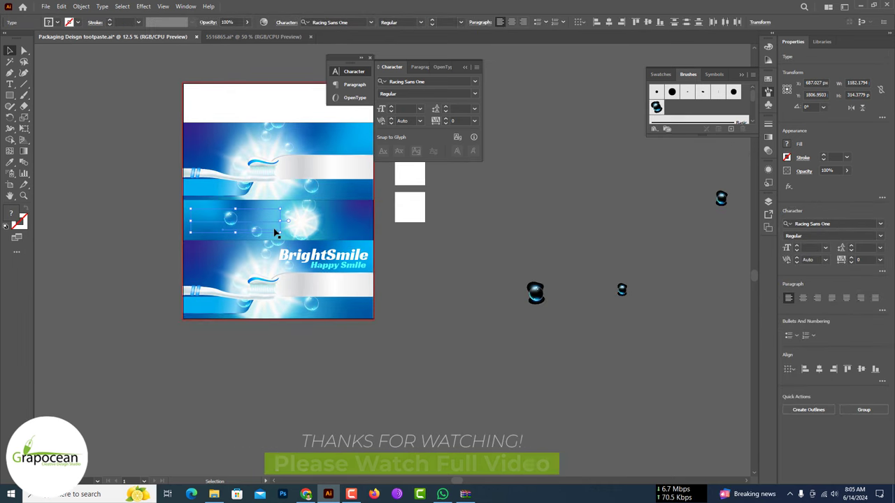
Step: Copy the BrightSmile and Happy Smile title onto the left of the middle panel
mouse_move(352, 151)
left_mouse_down()
mouse_move(462, 339)
mouse_move(468, 365)
left_mouse_up()
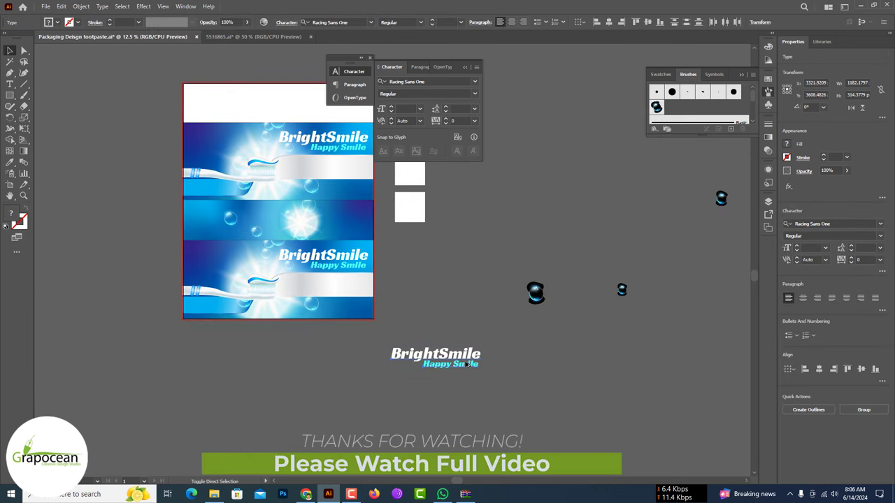
left_click_drag(271, 226, 262, 223)
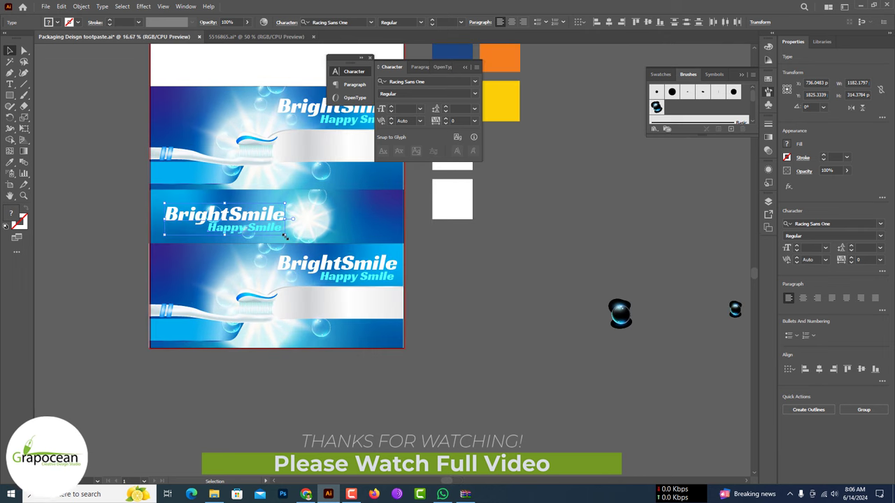
scroll(266, 224, "up", 1)
key("ctrl+z")
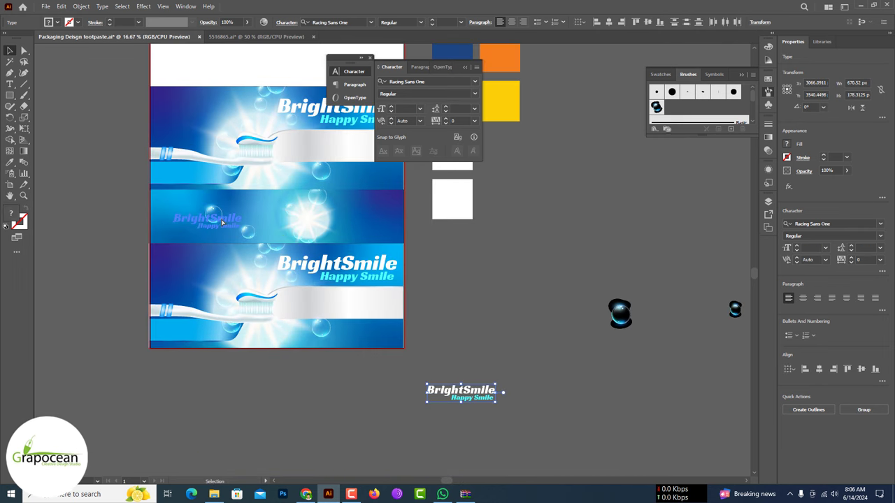
key("ctrl+z")
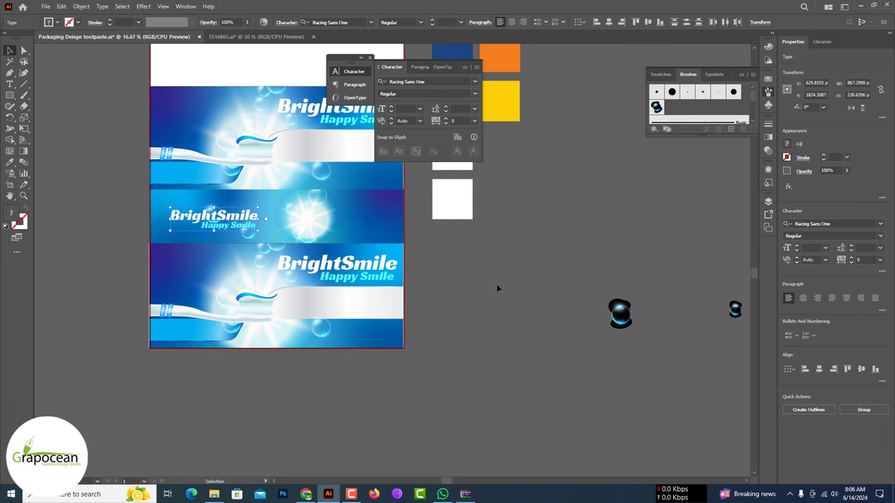
left_click(424, 287)
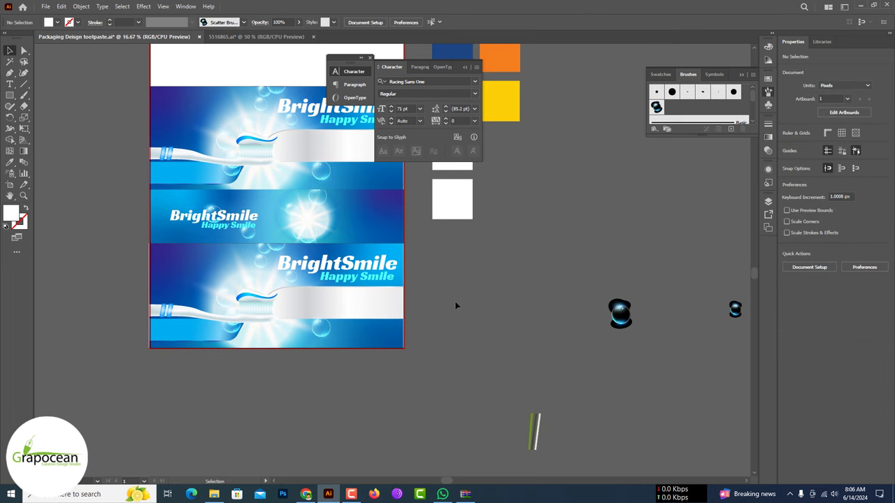
Step: Nudge one bubble in the middle panel's bubble group slightly right
scroll(456, 302, "up", 1)
scroll(456, 301, "up", 1)
scroll(186, 265, "down", 1)
scroll(212, 286, "up", 3)
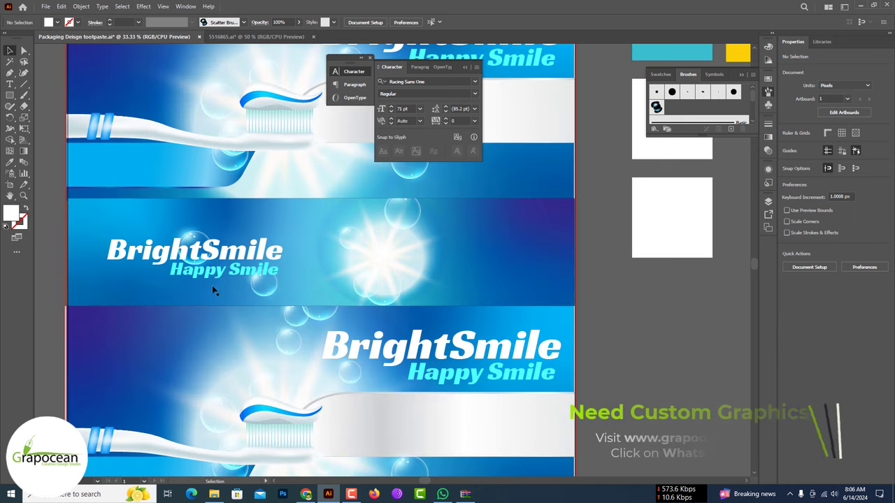
scroll(197, 282, "down", 3)
scroll(200, 259, "up", 3)
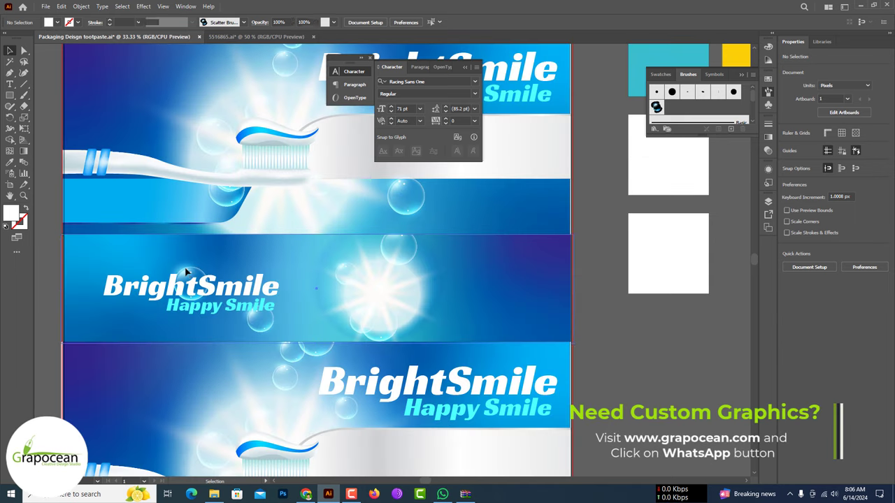
left_click(189, 276)
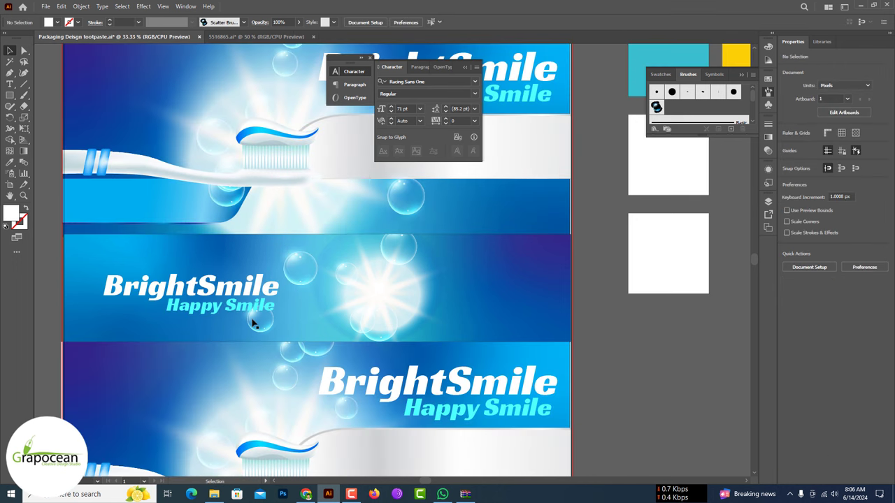
double_click(256, 321)
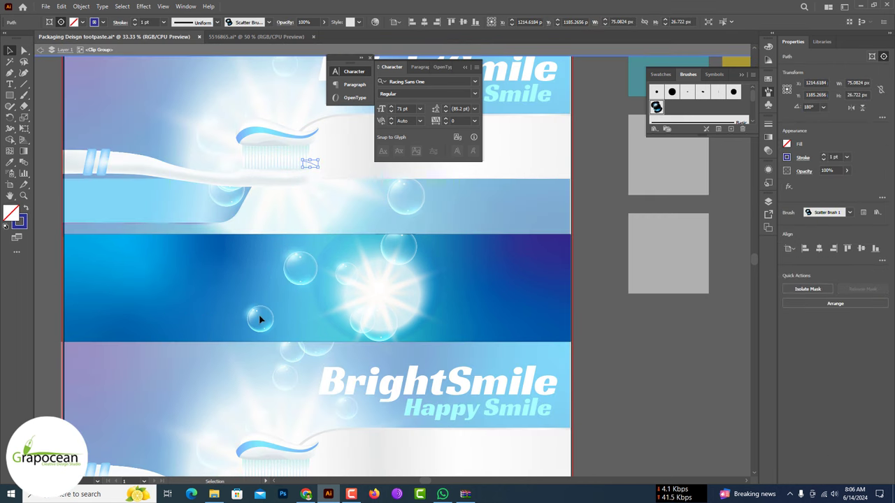
left_click_drag(257, 320, 290, 325)
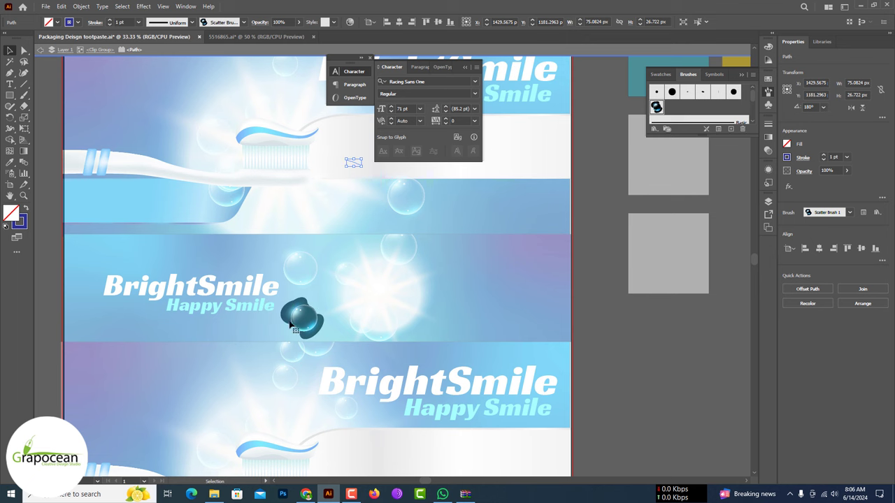
Step: Exit group isolation mode and select the middle BrightSmile panel
left_click(40, 51)
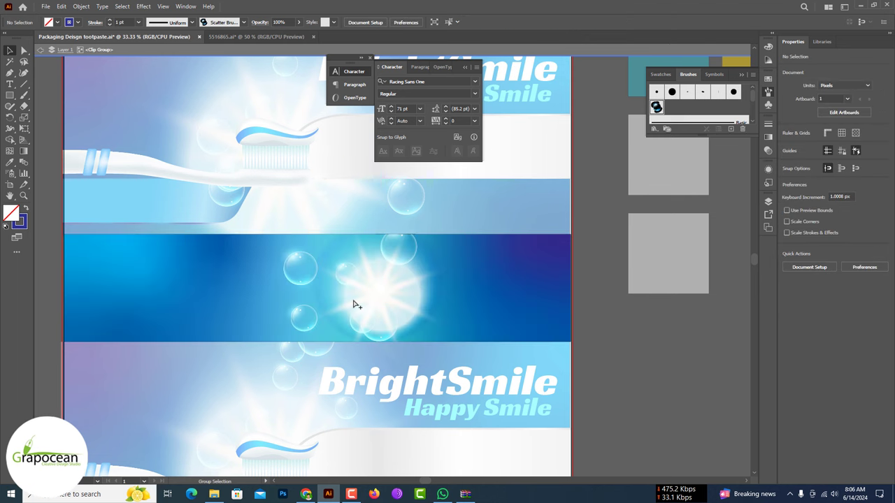
scroll(354, 304, "down", 2)
left_click(40, 51)
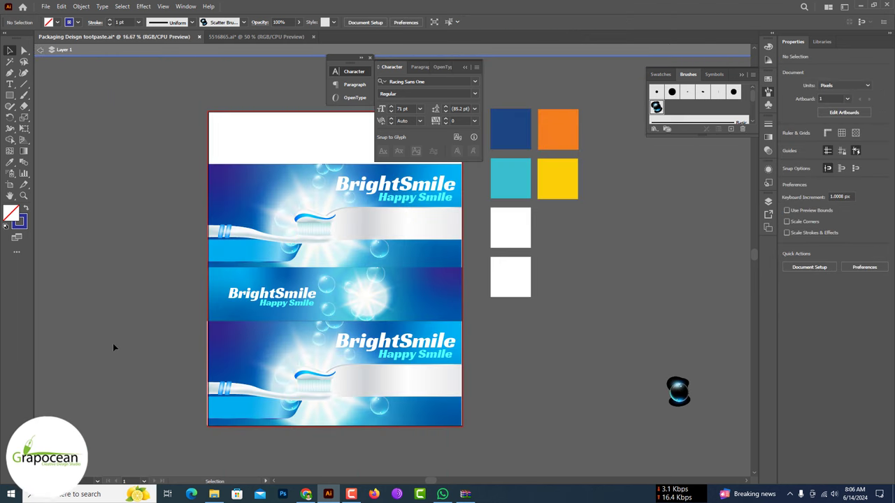
scroll(112, 343, "up", 1)
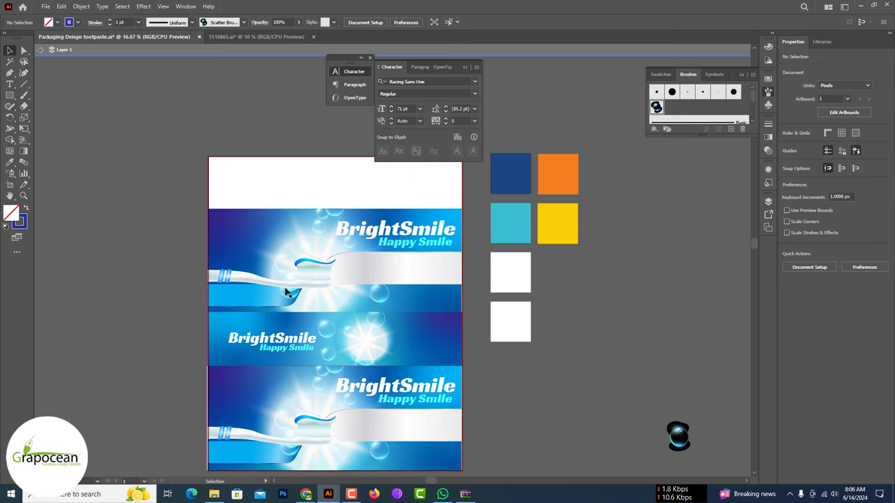
left_click(235, 337)
scroll(234, 338, "down", 2)
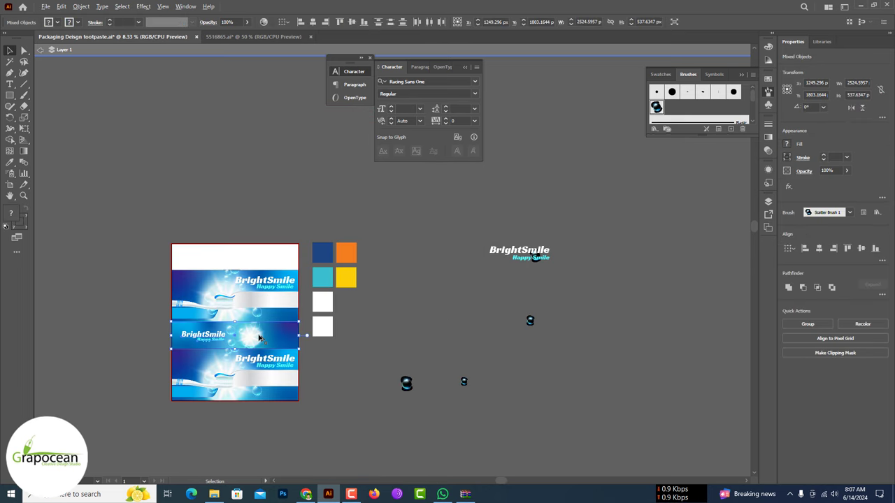
Step: Deselect and review the BrightSmile starburst copy now filling the box's top band
left_click(319, 450)
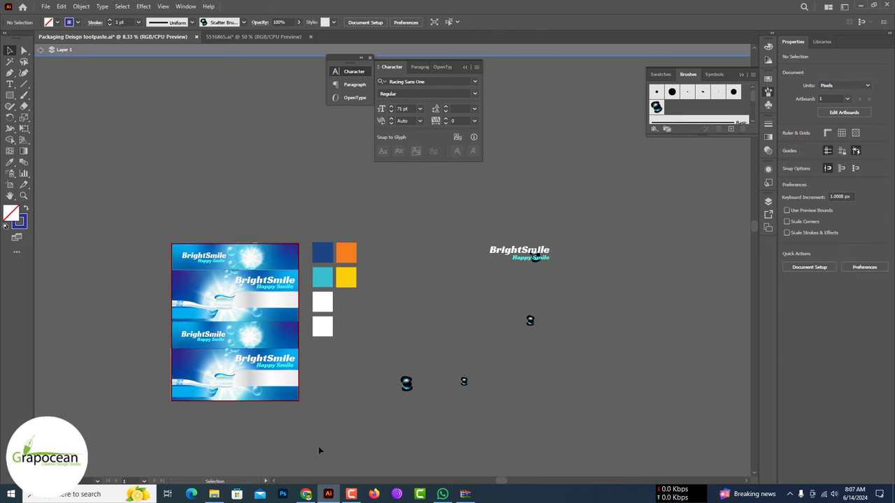
scroll(156, 321, "up", 1)
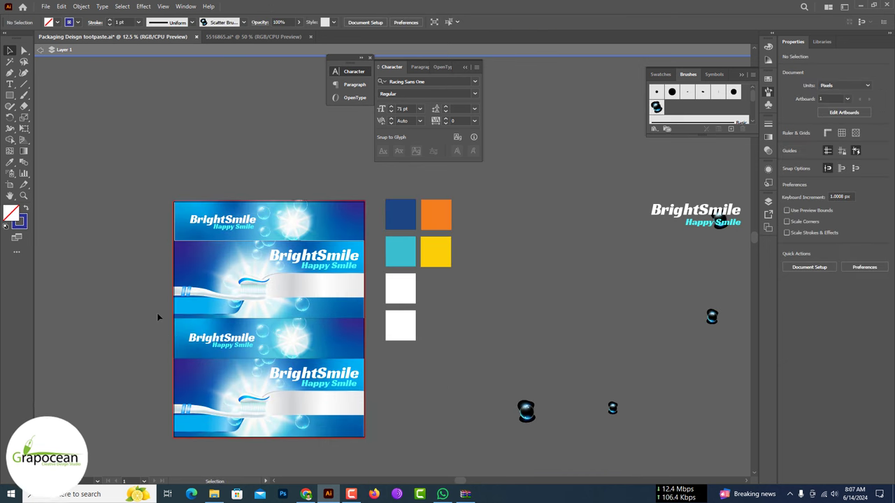
scroll(321, 361, "up", 2)
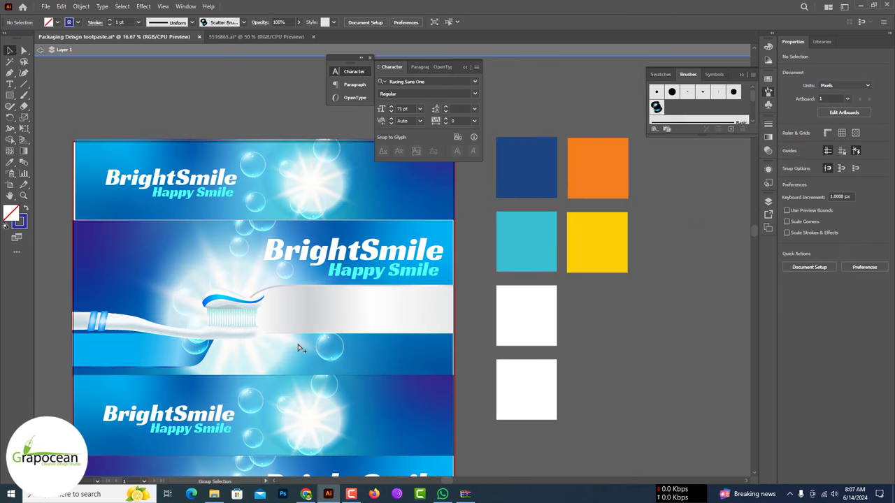
scroll(299, 348, "down", 1)
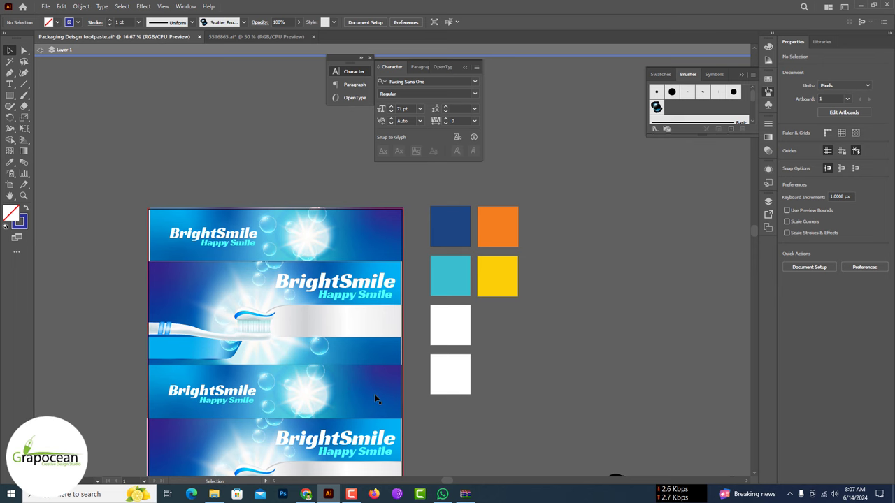
scroll(374, 398, "down", 1)
scroll(295, 360, "down", 1)
scroll(292, 315, "up", 4)
scroll(254, 254, "down", 3)
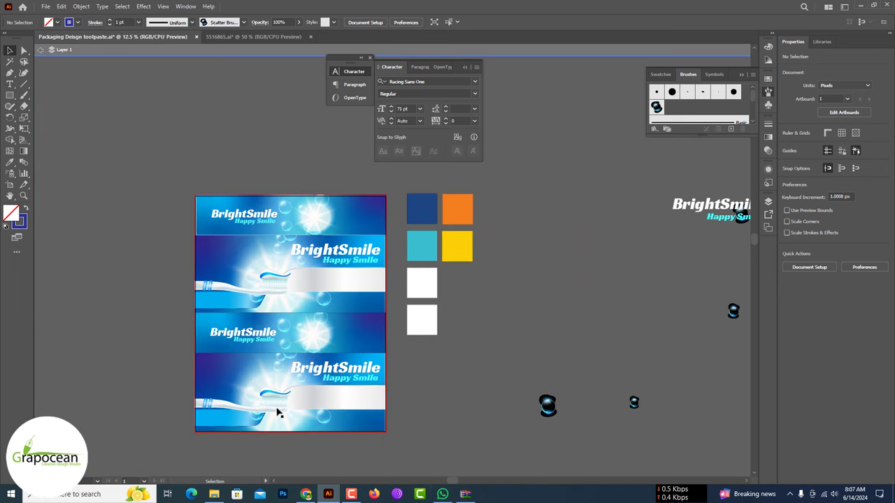